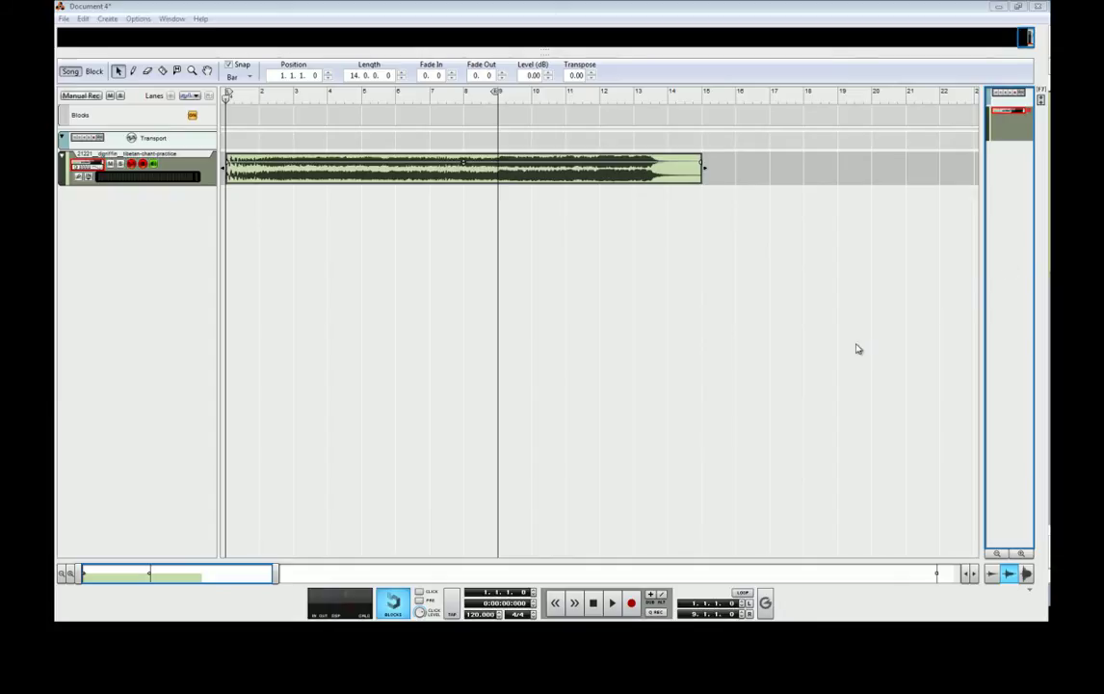
Show the Tool Window and play the imported Tibetan chant clip from the start
key(F8)
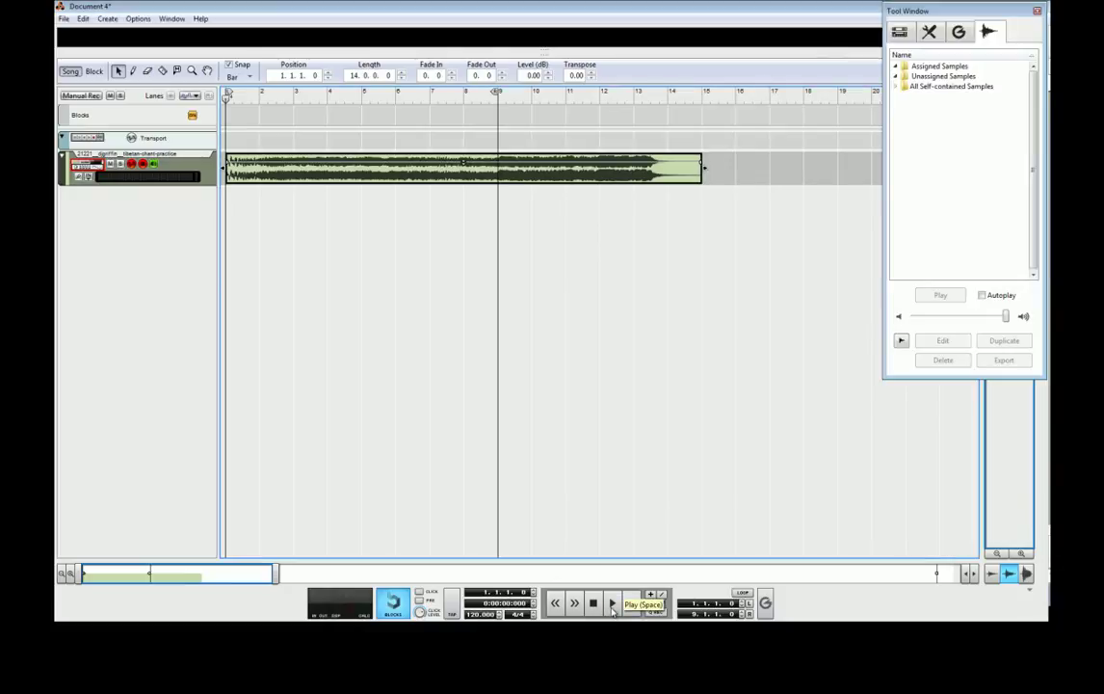
click(613, 607)
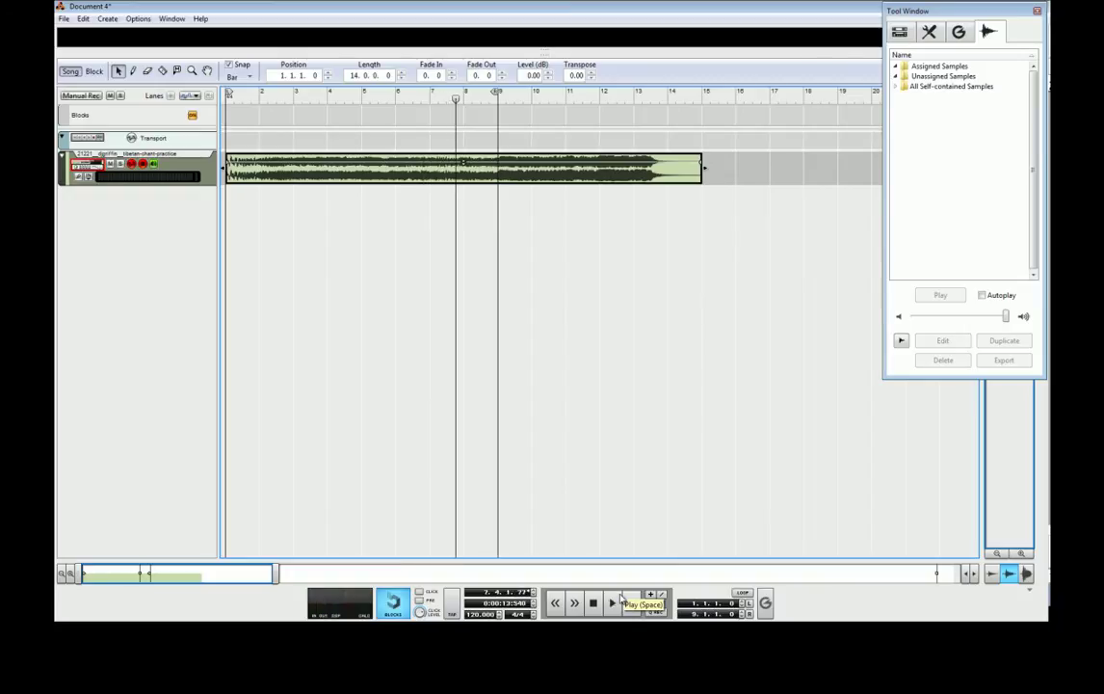
key(F6)
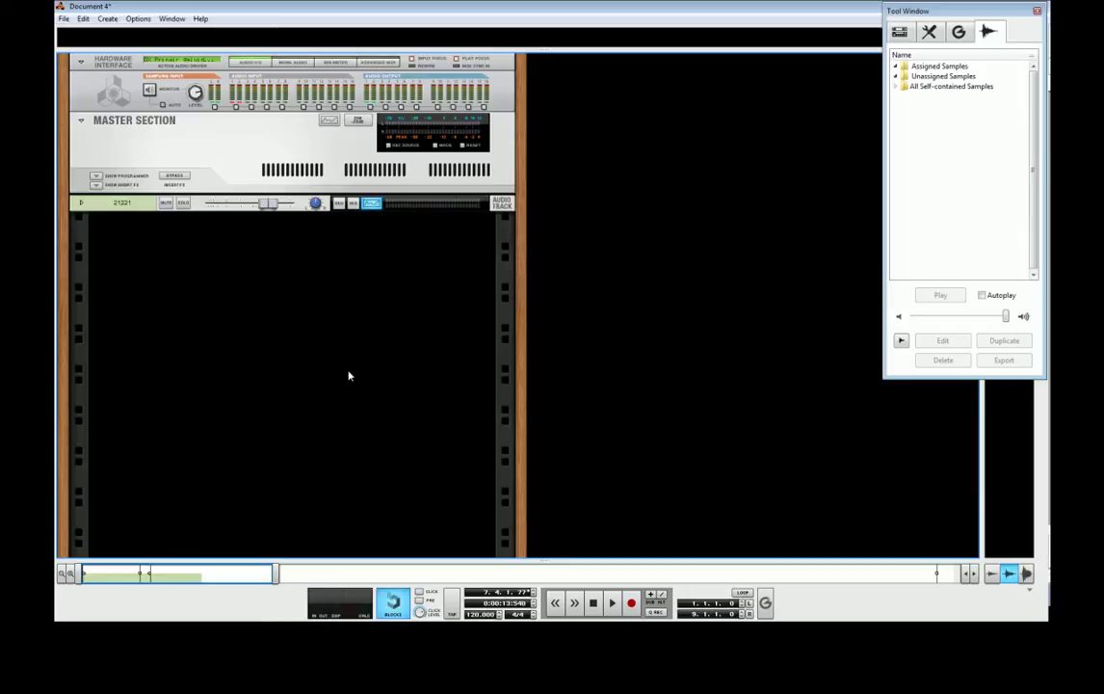
key(F7)
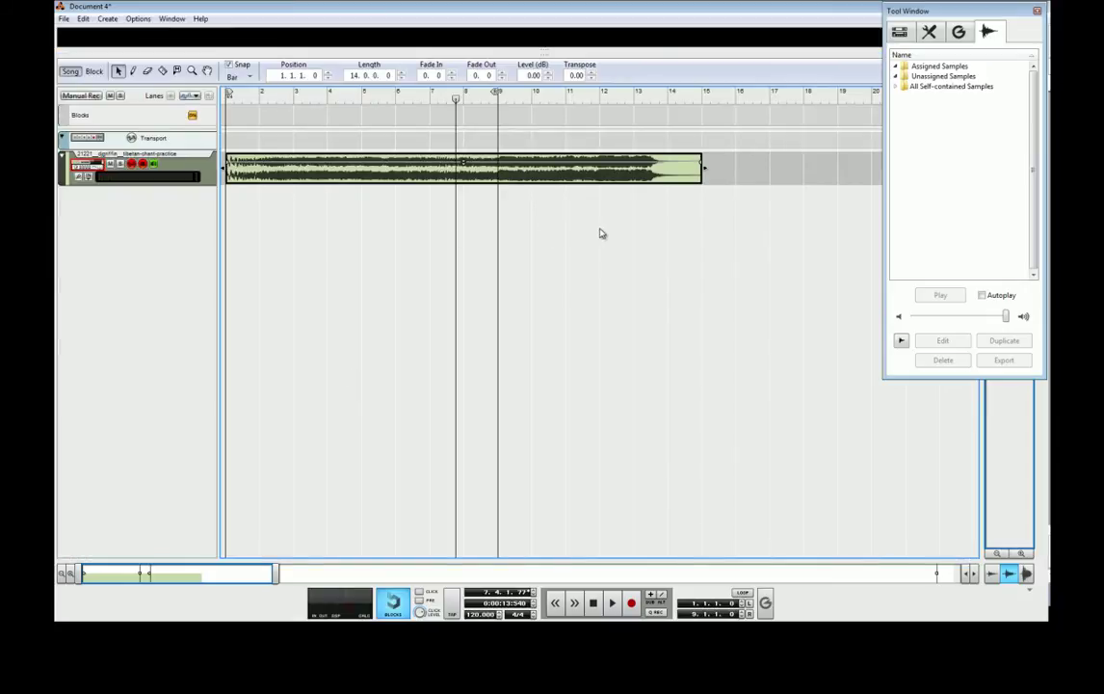
Delete the 21221 audio track from the rack
key(F6)
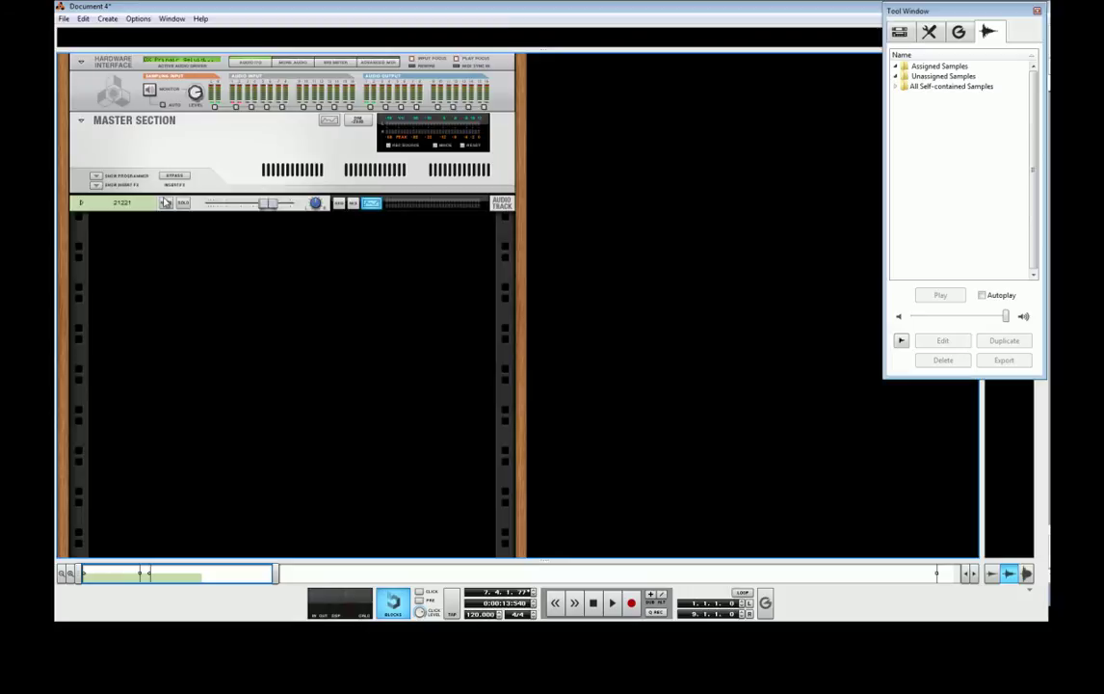
key(Delete)
key(Return)
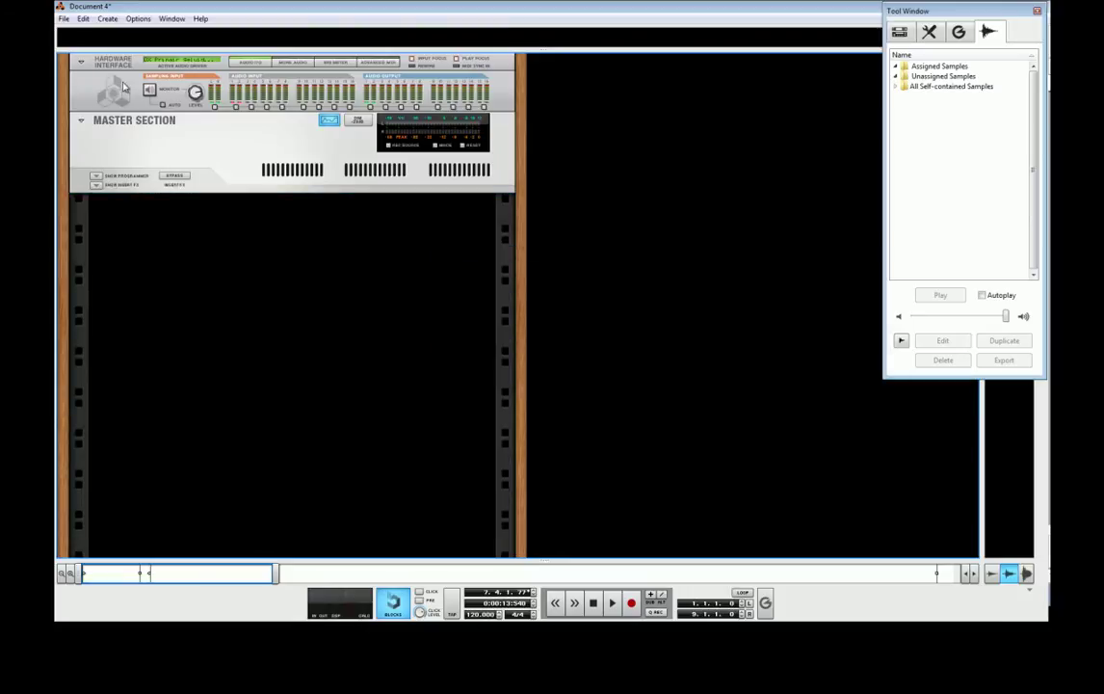
Import the Tibetan chant audio file again as a new audio track
click(63, 18)
click(106, 165)
double_click(455, 321)
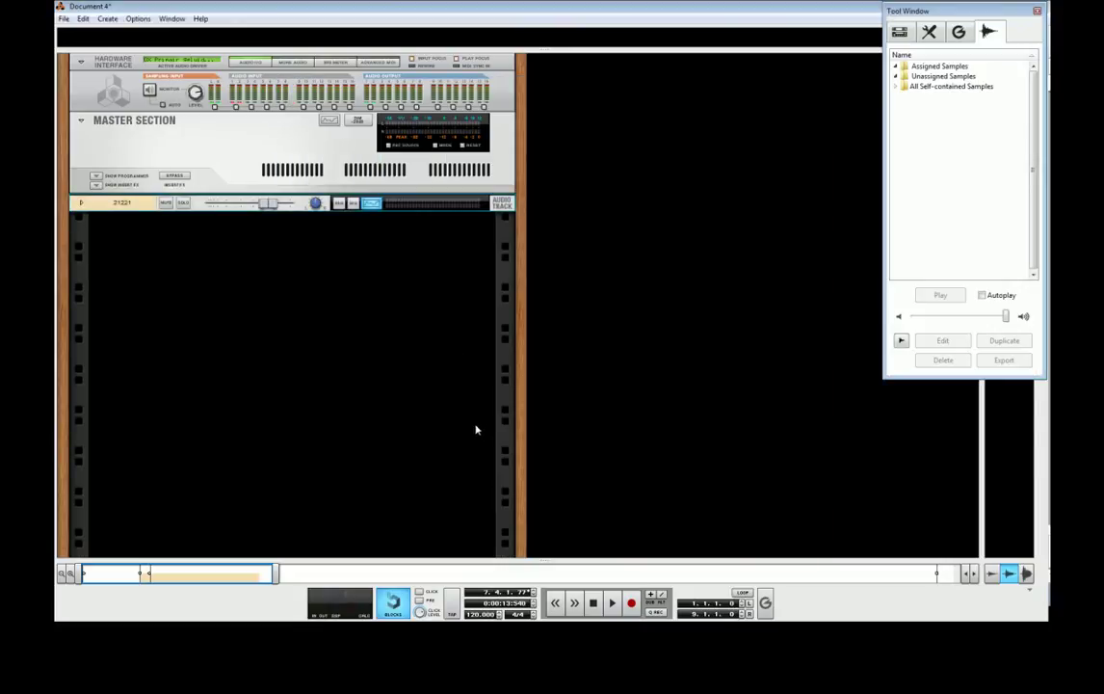
With snap off, move the chant clip to position 1.1.1.0 and set the right locator to bar 15
key(F7)
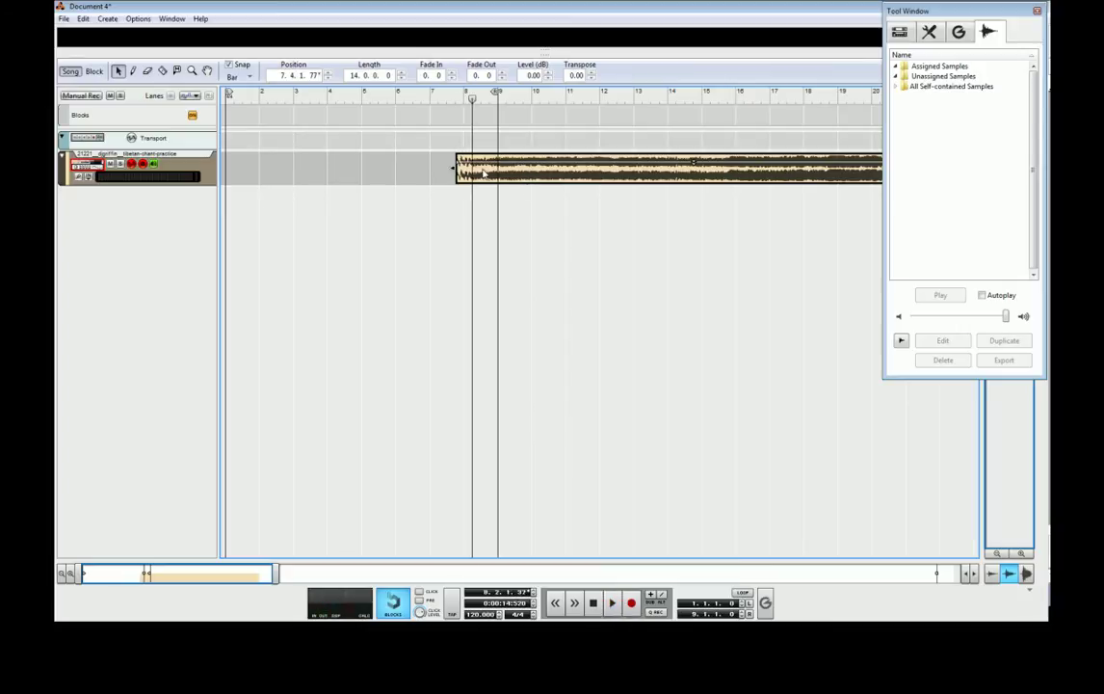
click(229, 66)
drag(512, 181, 282, 174)
click(231, 96)
click(225, 106)
drag(713, 103, 704, 104)
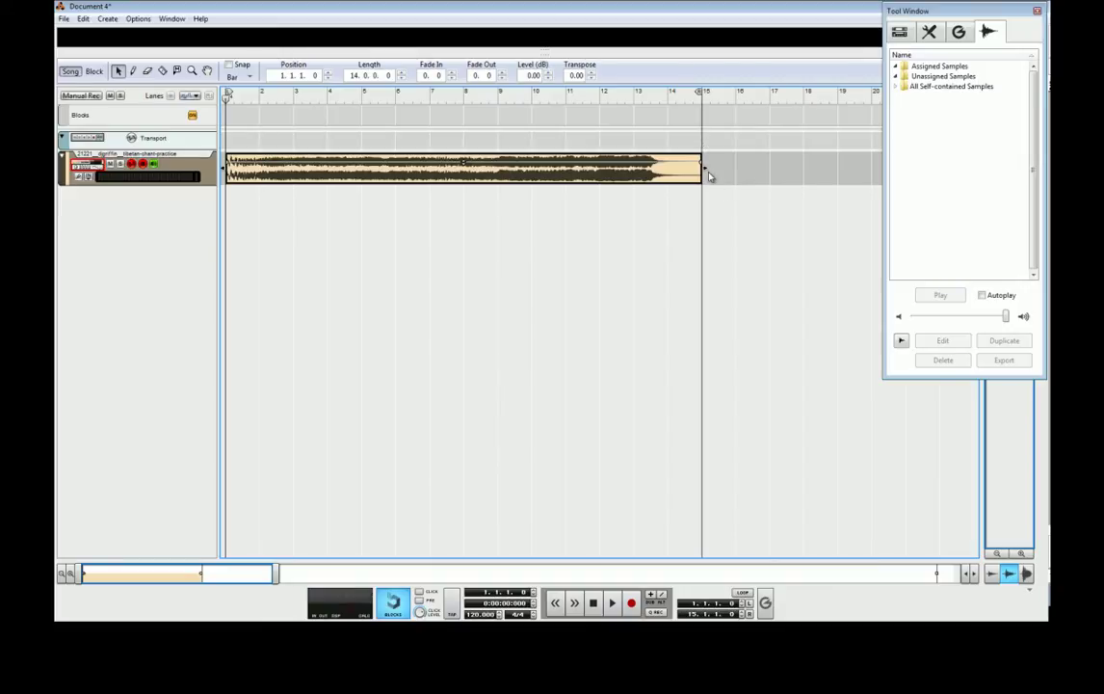
Play the opening bars of the chant clip at its original length
key(space)
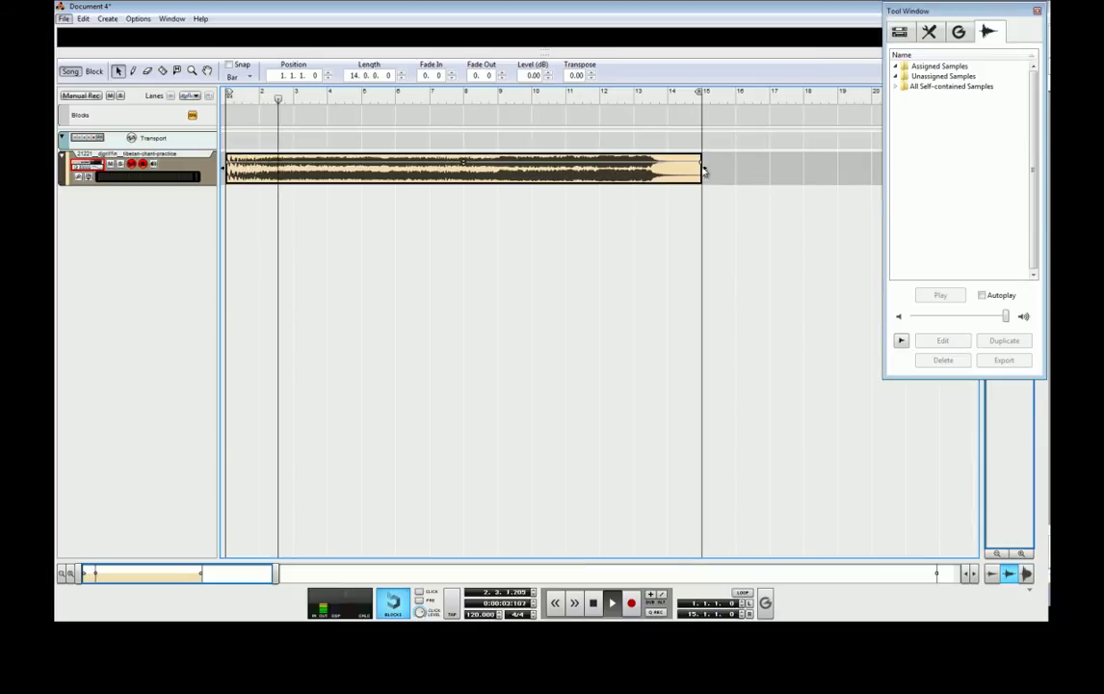
key(alt+space)
key(Escape)
Time-stretch the chant clip down to a length of 4 bars and play it from the start
mouse_move(704, 169)
mouse_down()
mouse_move(720, 172)
mouse_move(698, 170)
mouse_move(707, 171)
mouse_up()
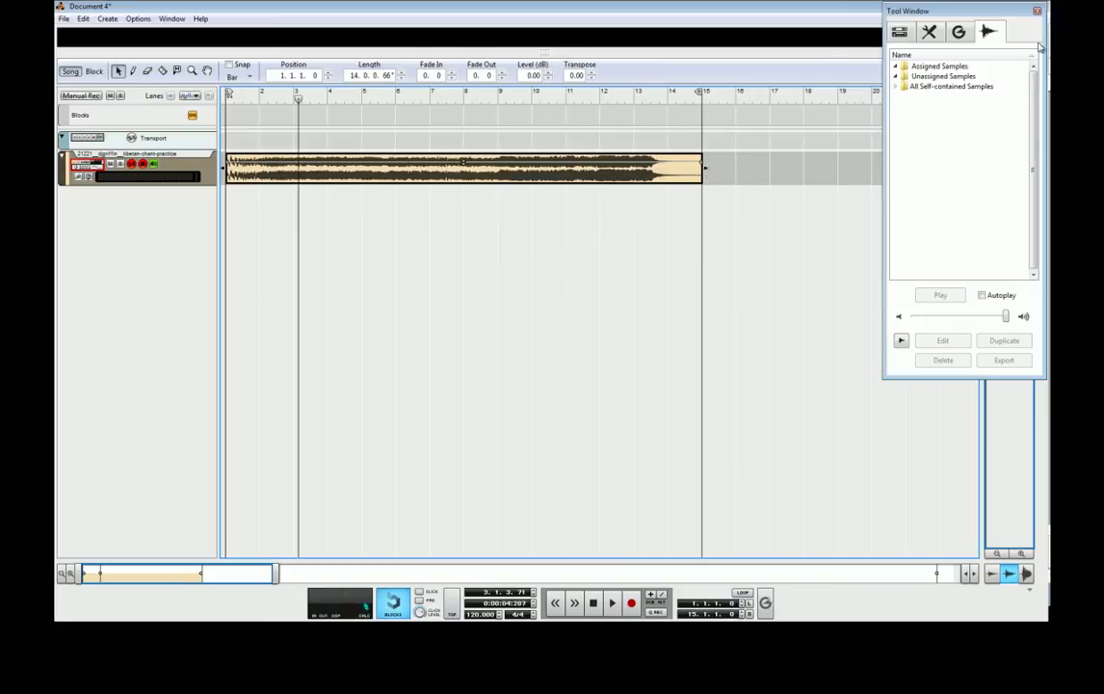
drag(706, 171, 364, 169)
drag(297, 100, 190, 104)
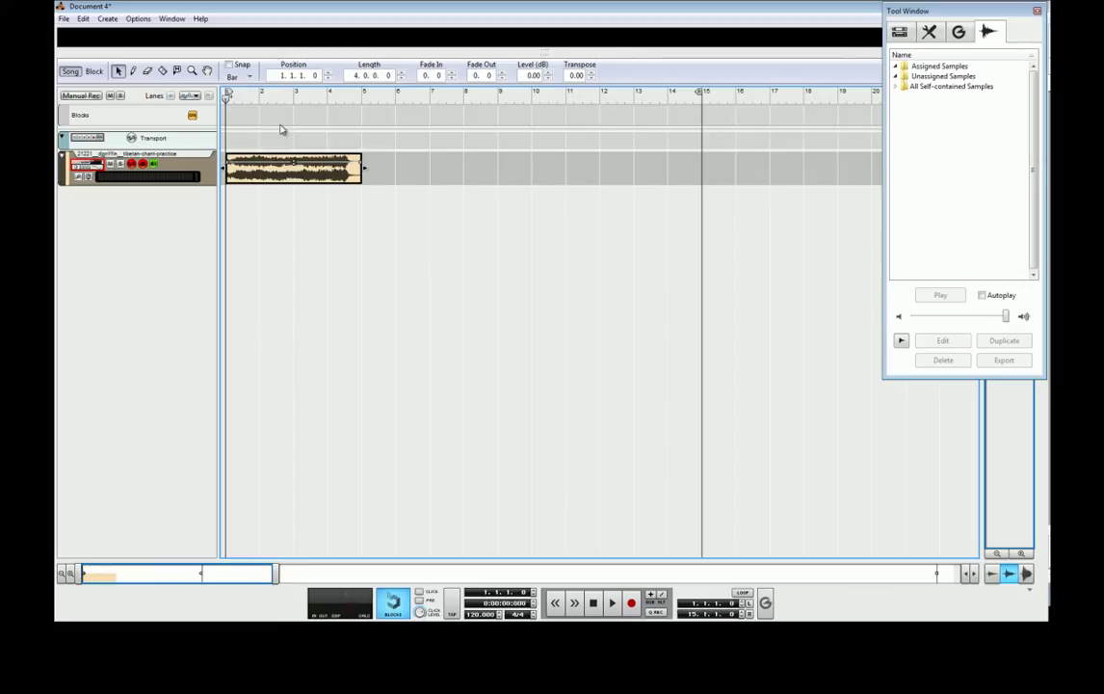
key(space)
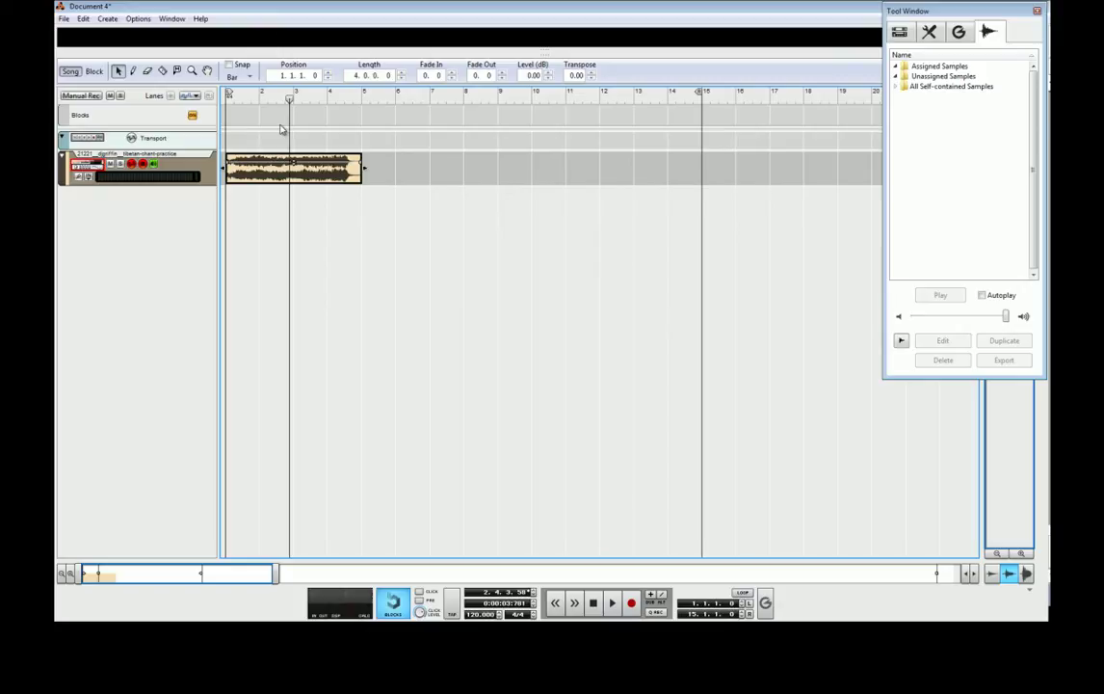
key(space)
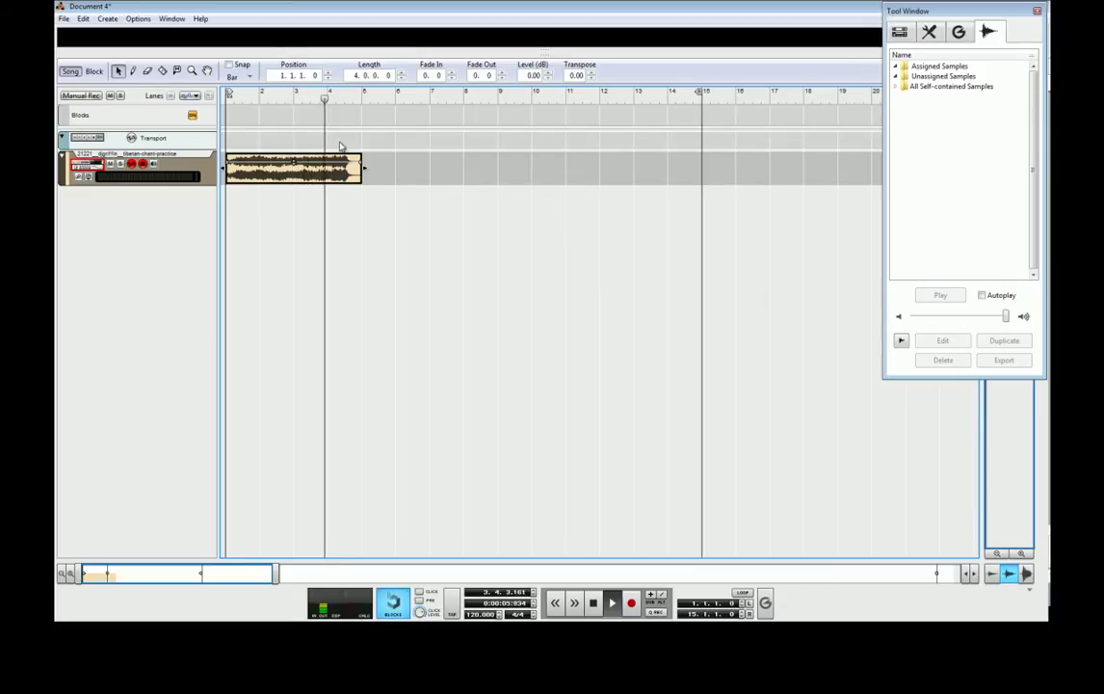
key(space)
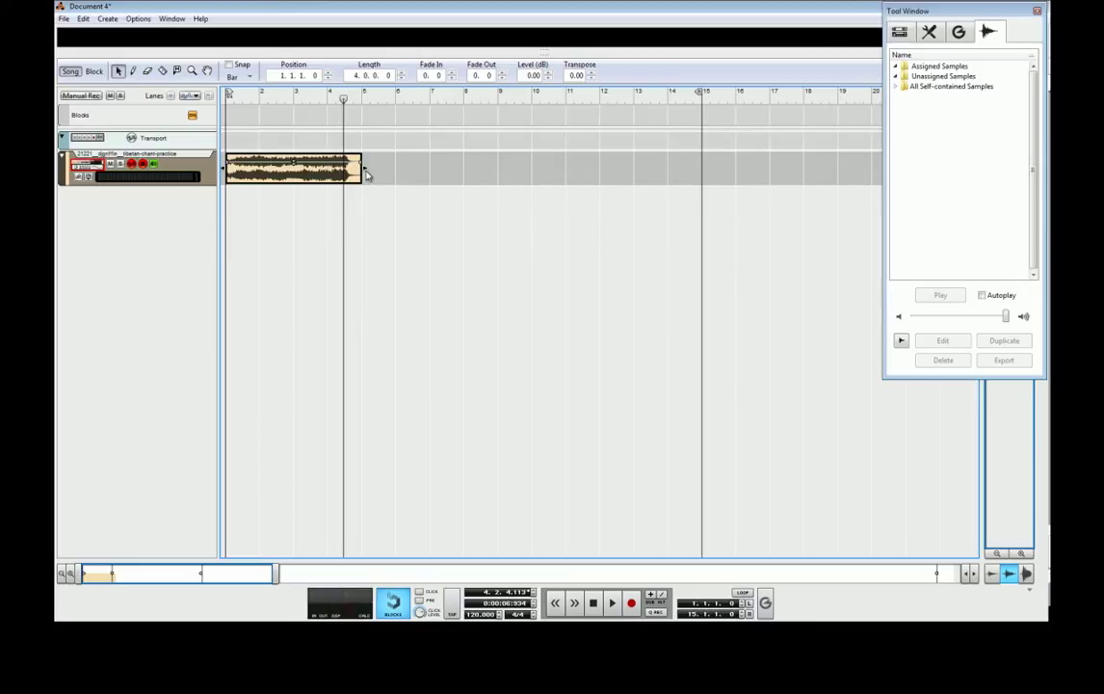
Time-stretch the chant clip out to about 33 bars and play it from the start
drag(365, 169, 710, 317)
drag(310, 566, 137, 562)
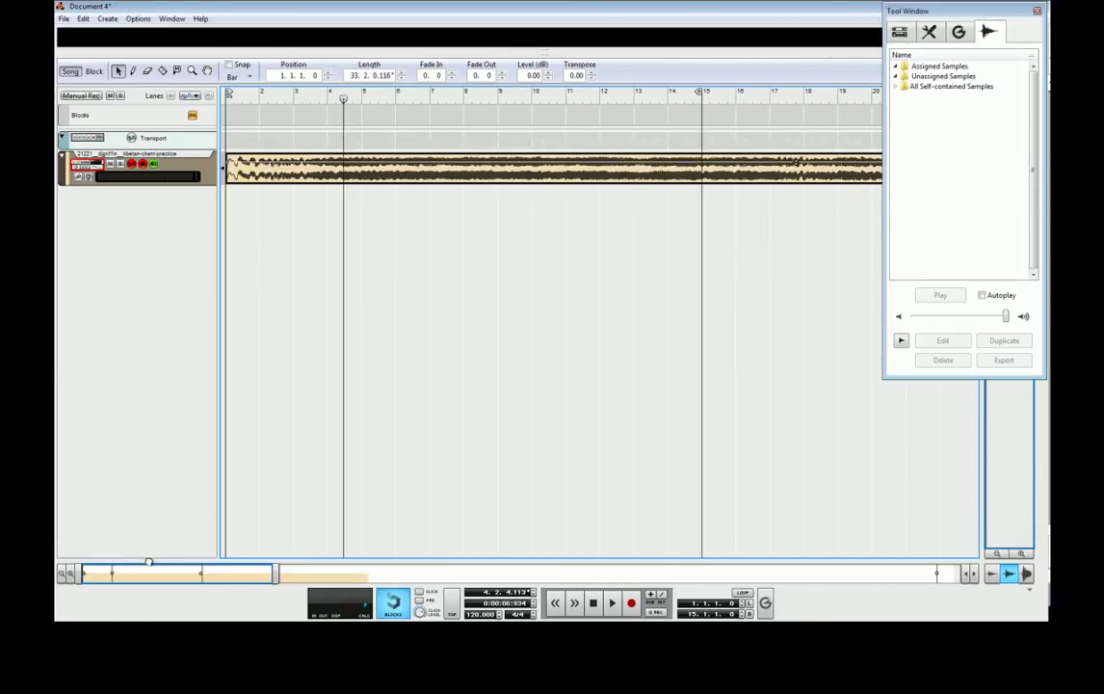
drag(270, 92, 152, 93)
key(space)
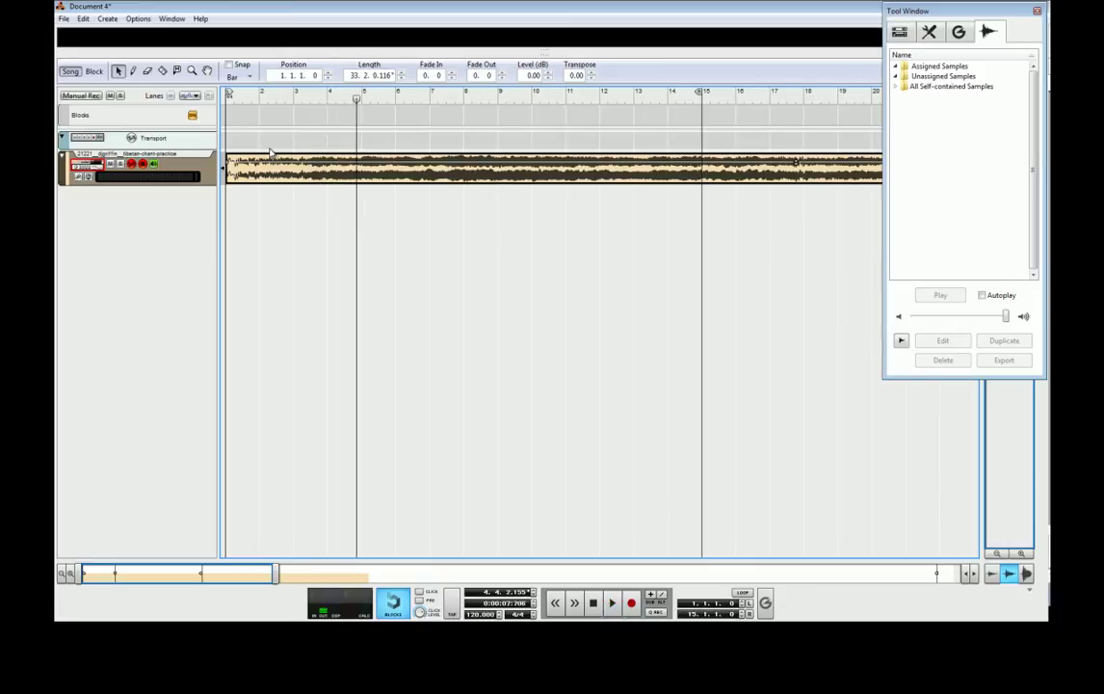
Add a second audio track in the rack with its output routed to the Master Section
key(F6)
mouse_move(221, 209)
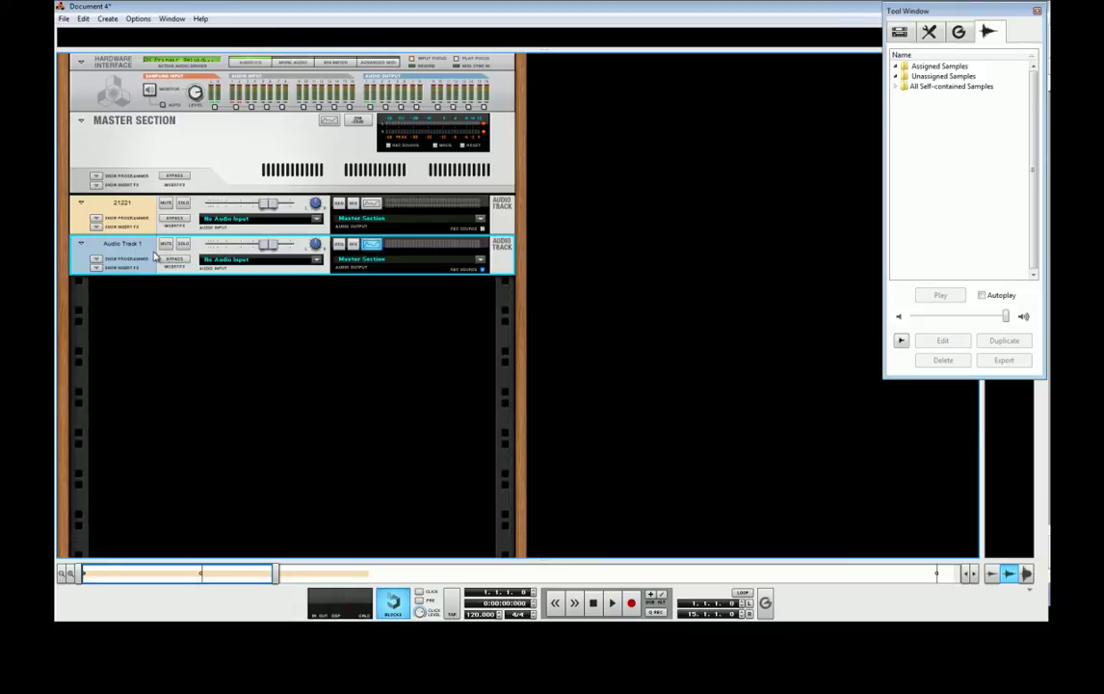
click(480, 260)
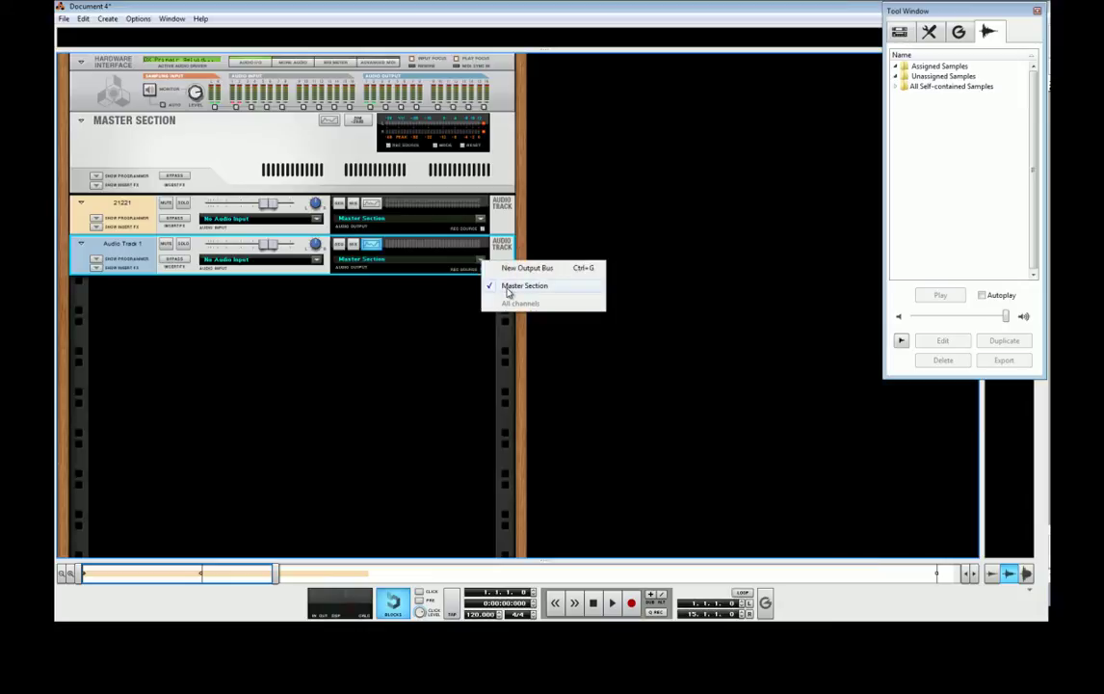
click(518, 288)
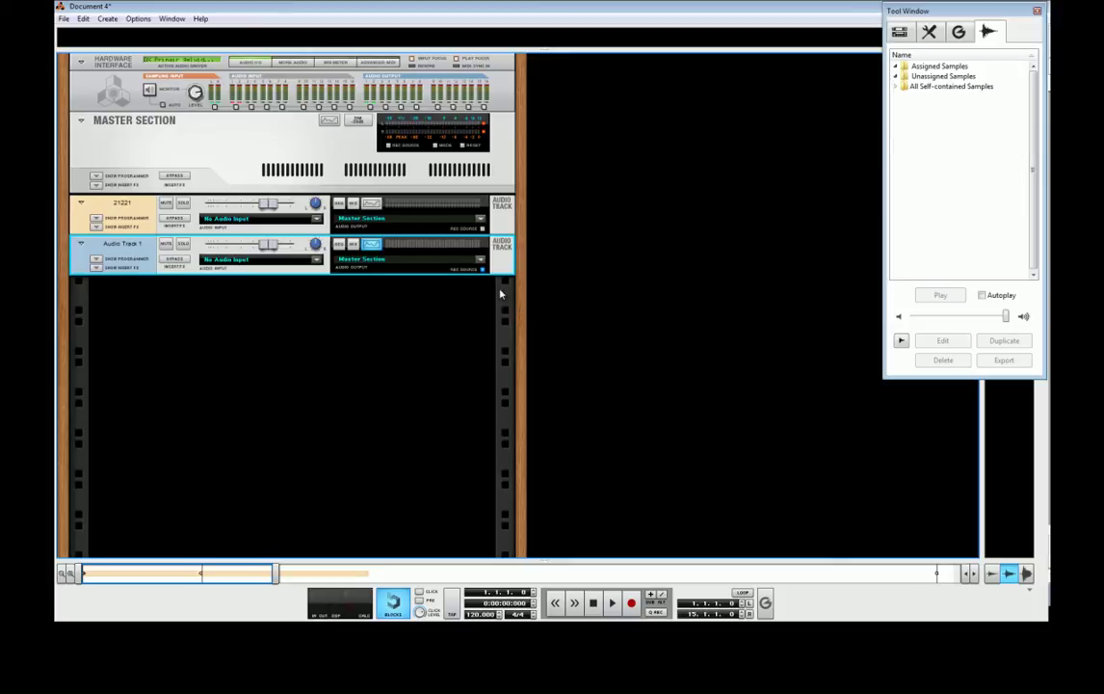
click(453, 301)
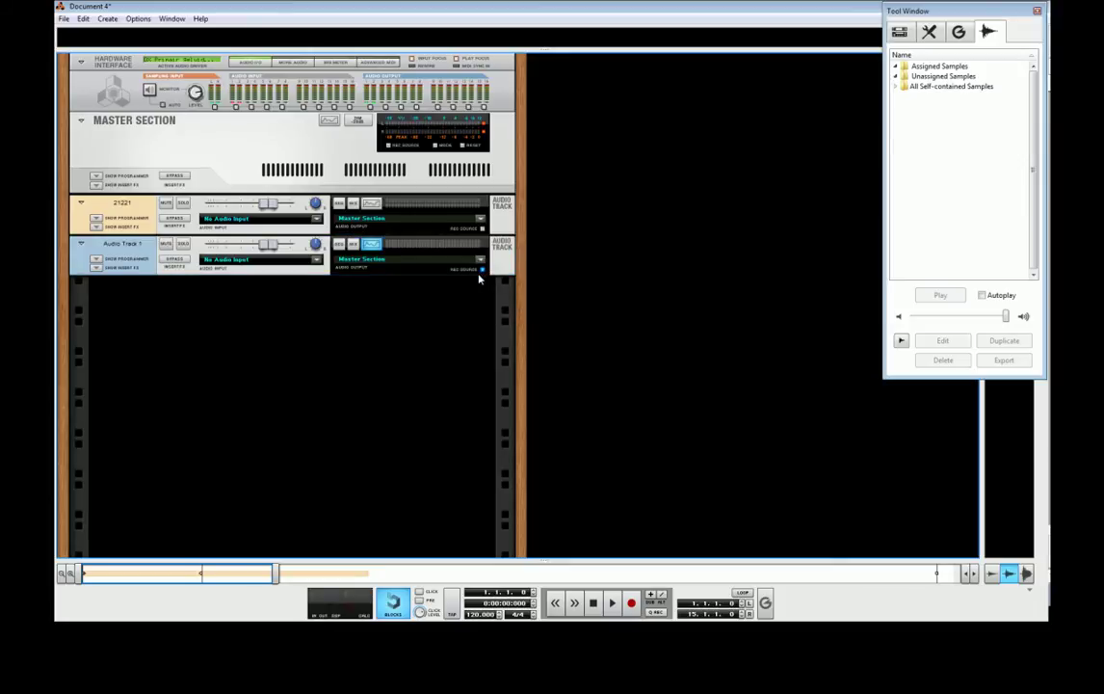
Review the available audio card drivers in the audio preferences and close them without changing the driver
key(F7)
key(F7)
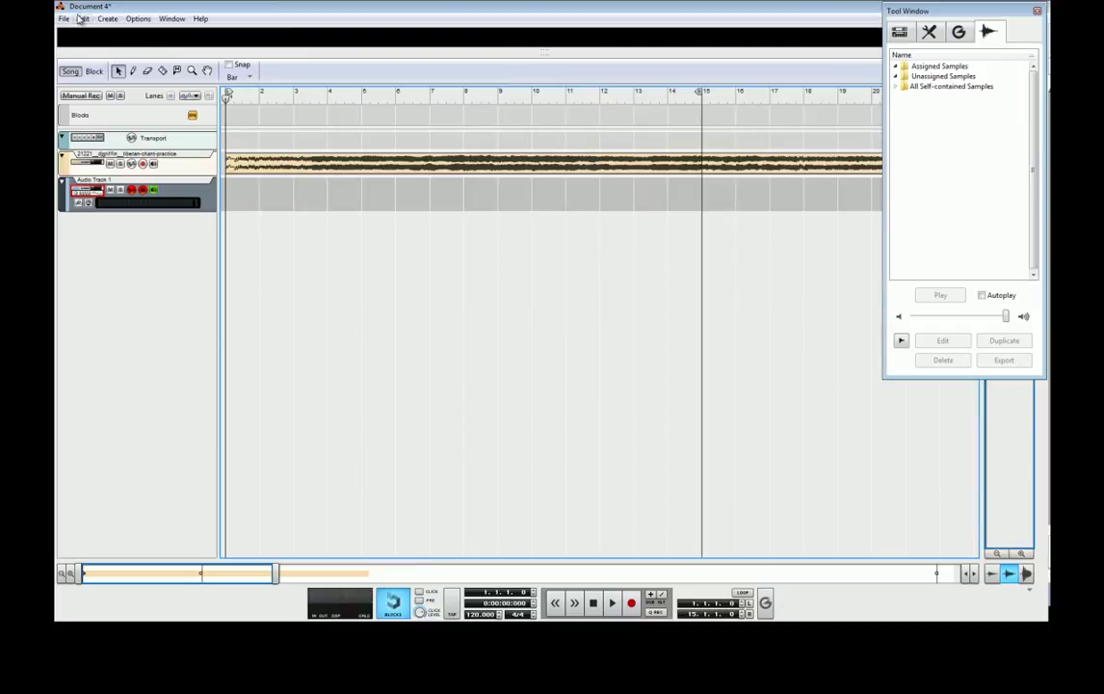
click(84, 18)
click(110, 330)
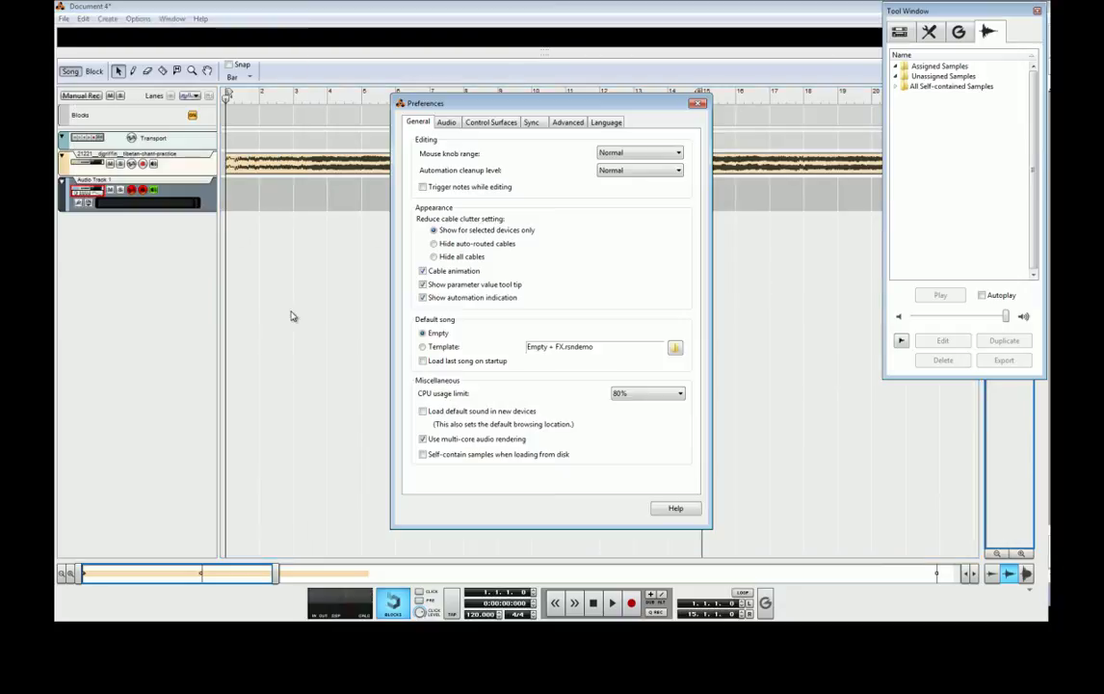
click(446, 122)
click(530, 182)
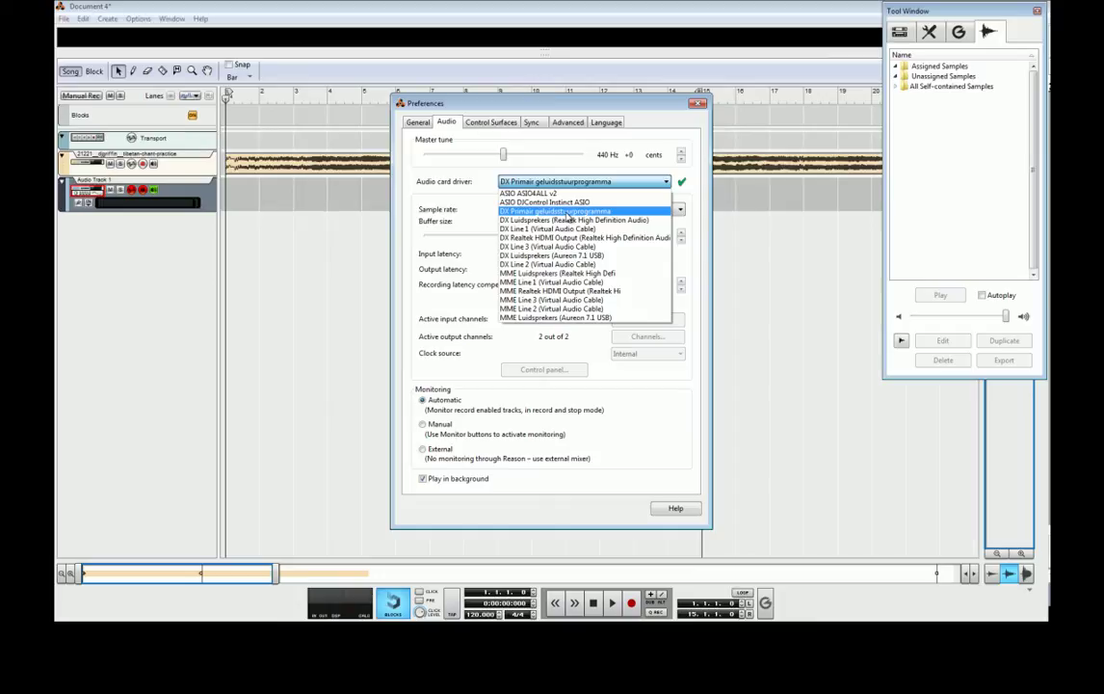
click(623, 155)
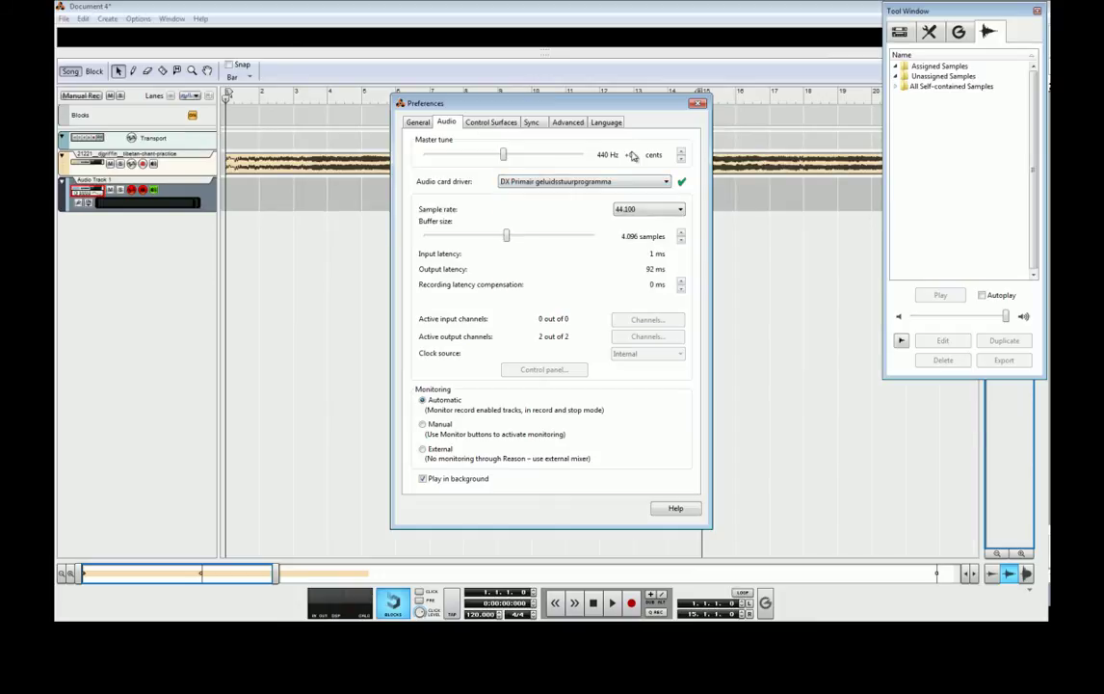
click(700, 104)
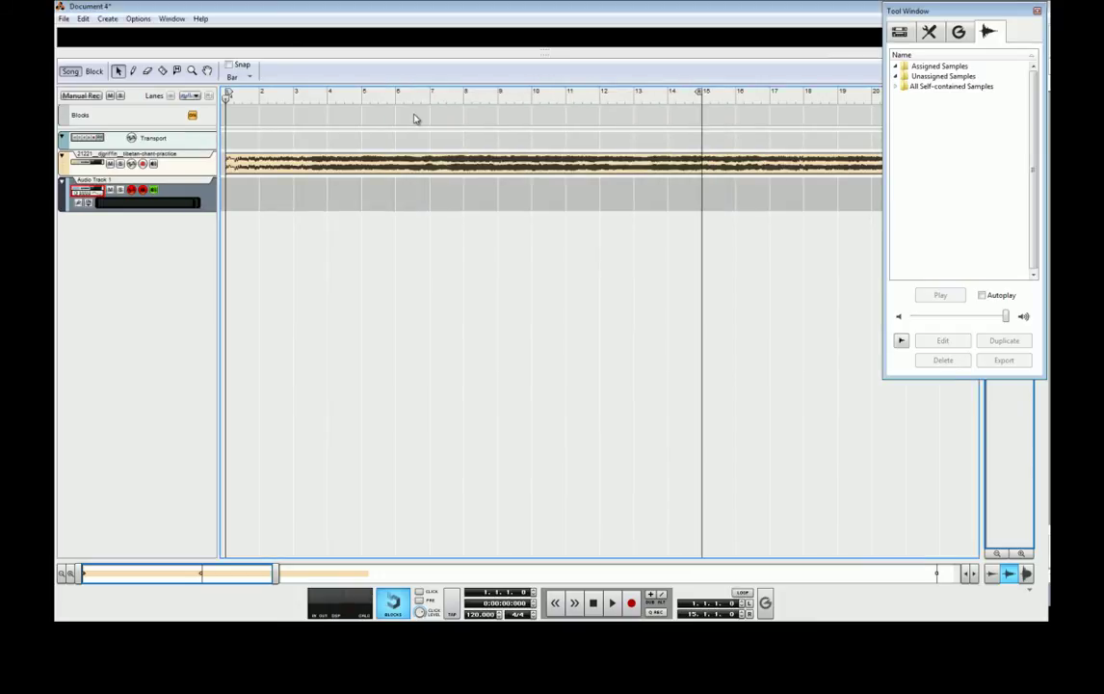
Play the stretched chant clip from near the start and check the track routing in the rack
drag(292, 97, 266, 98)
key(space)
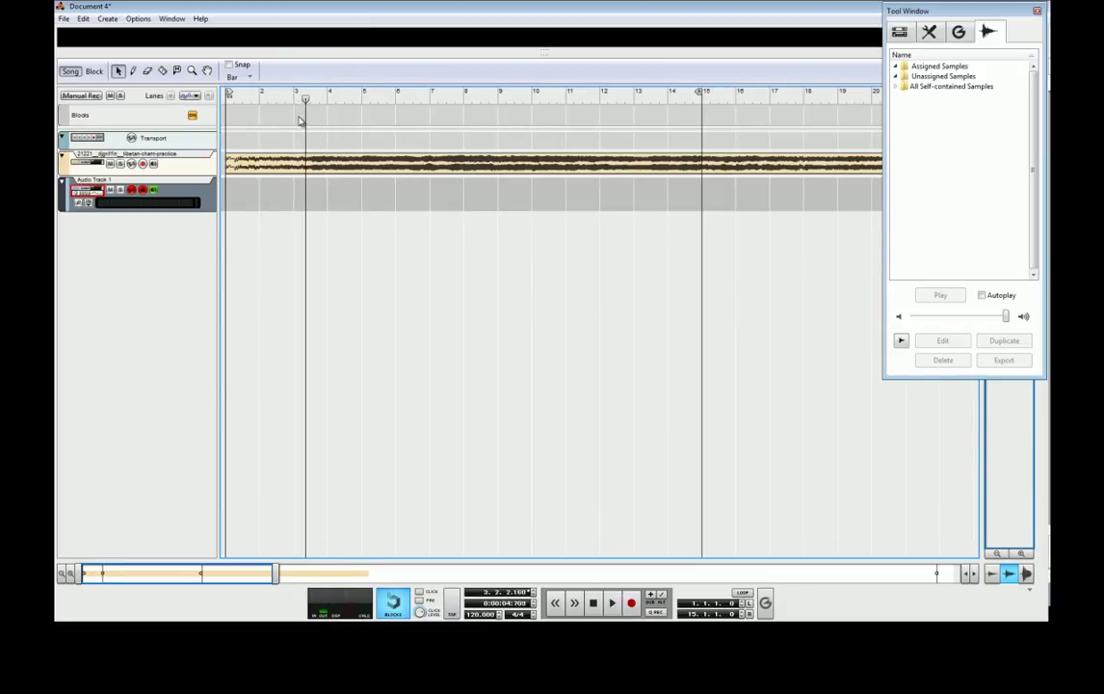
key(Tab)
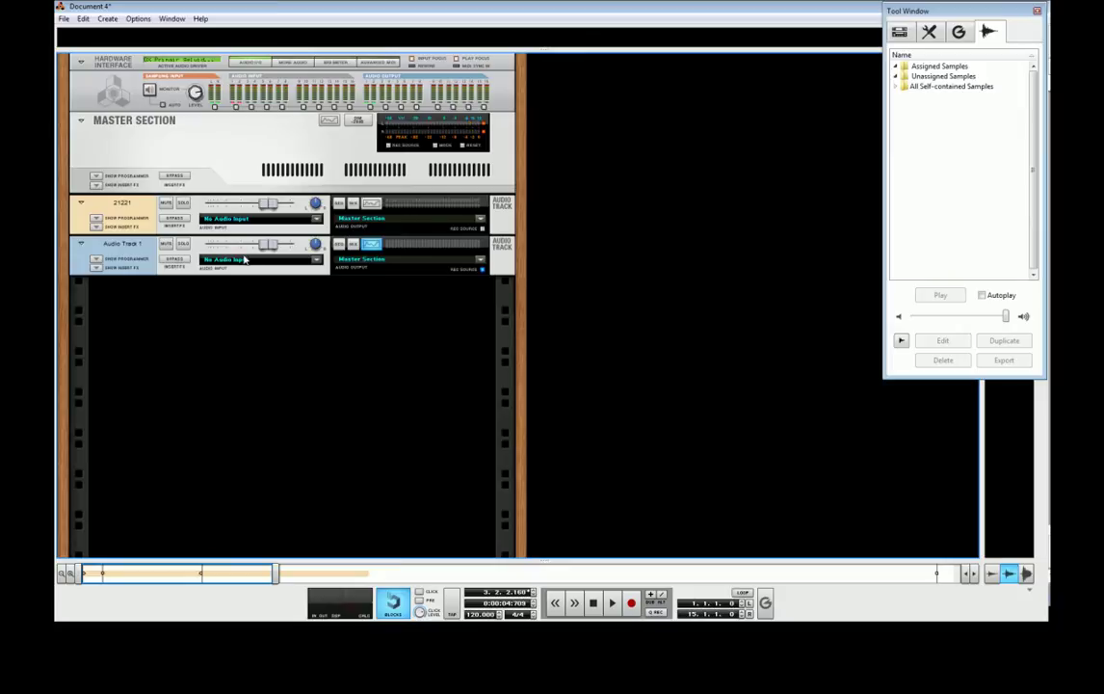
key(F7)
key(F6+F7)
key(F7)
Open the stretched chant clip for slice editing and bounce it to a new sample
double_click(403, 168)
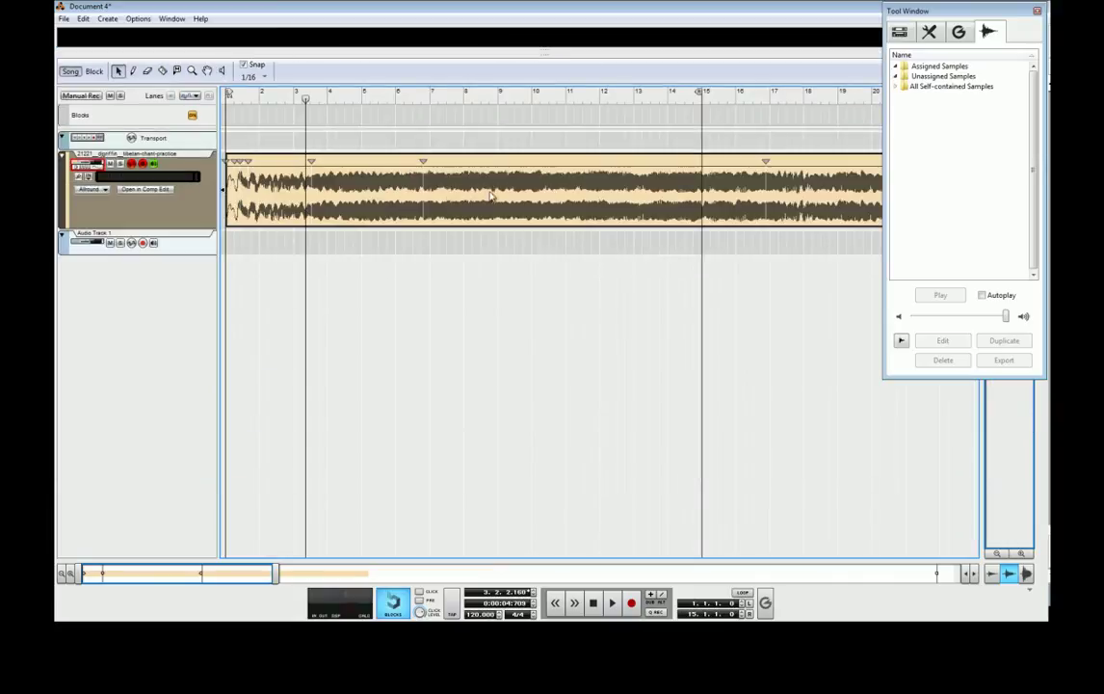
right_click(425, 165)
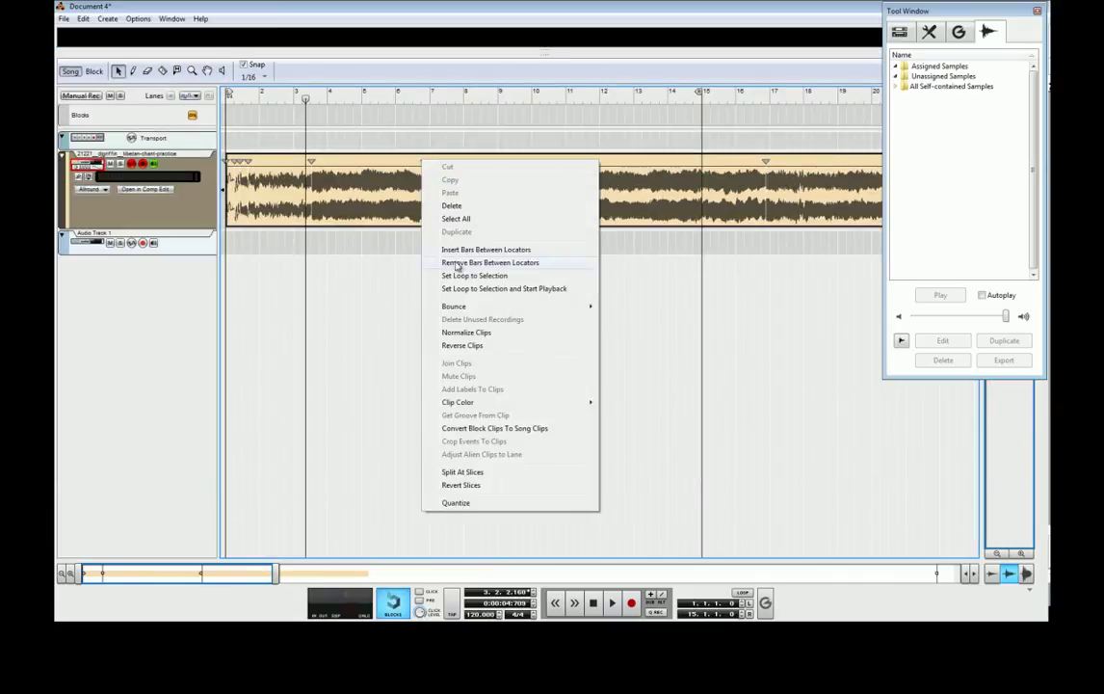
mouse_move(552, 306)
click(631, 311)
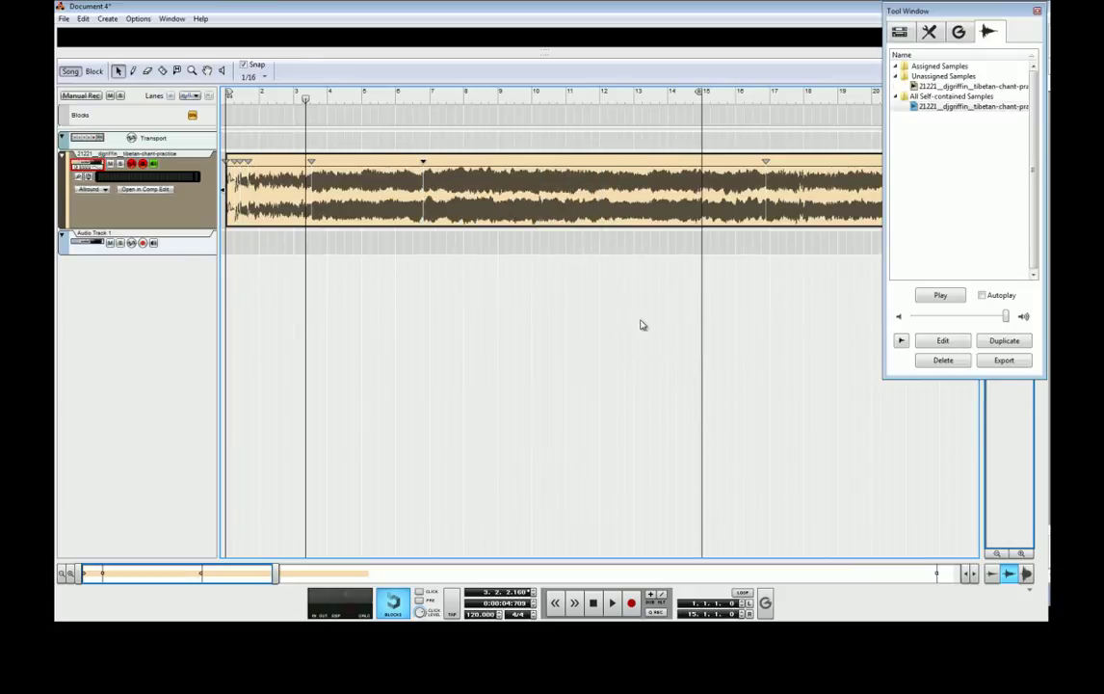
Preview the bounced chant sample and delete the stretched clip from its audio track
click(924, 296)
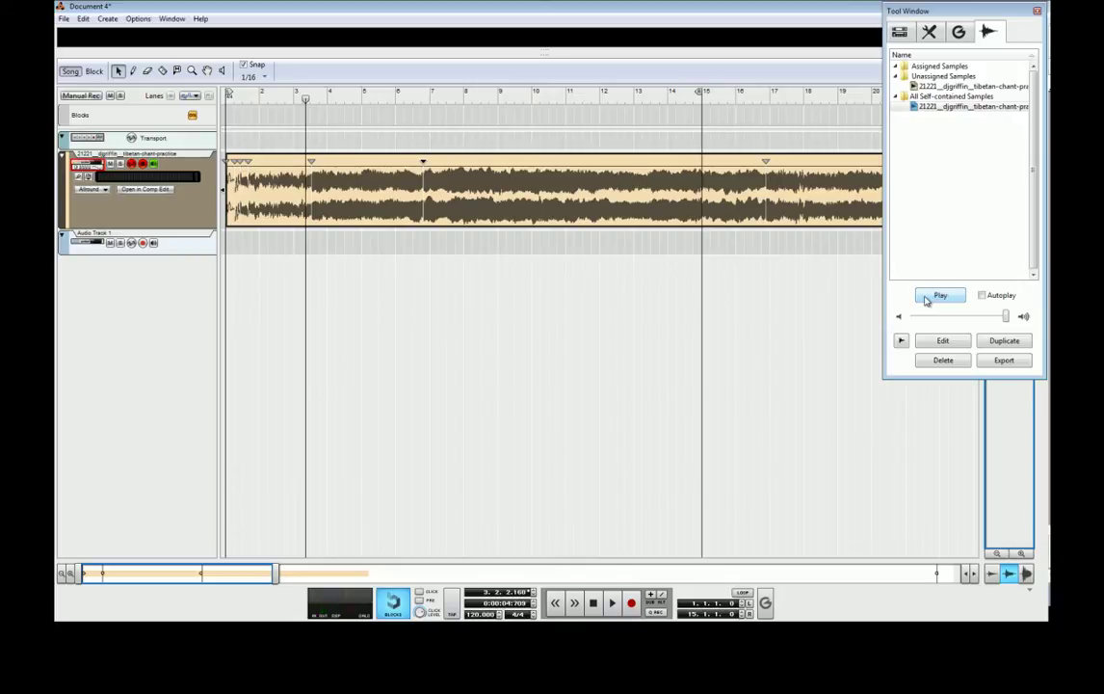
click(925, 299)
click(619, 146)
key(Delete)
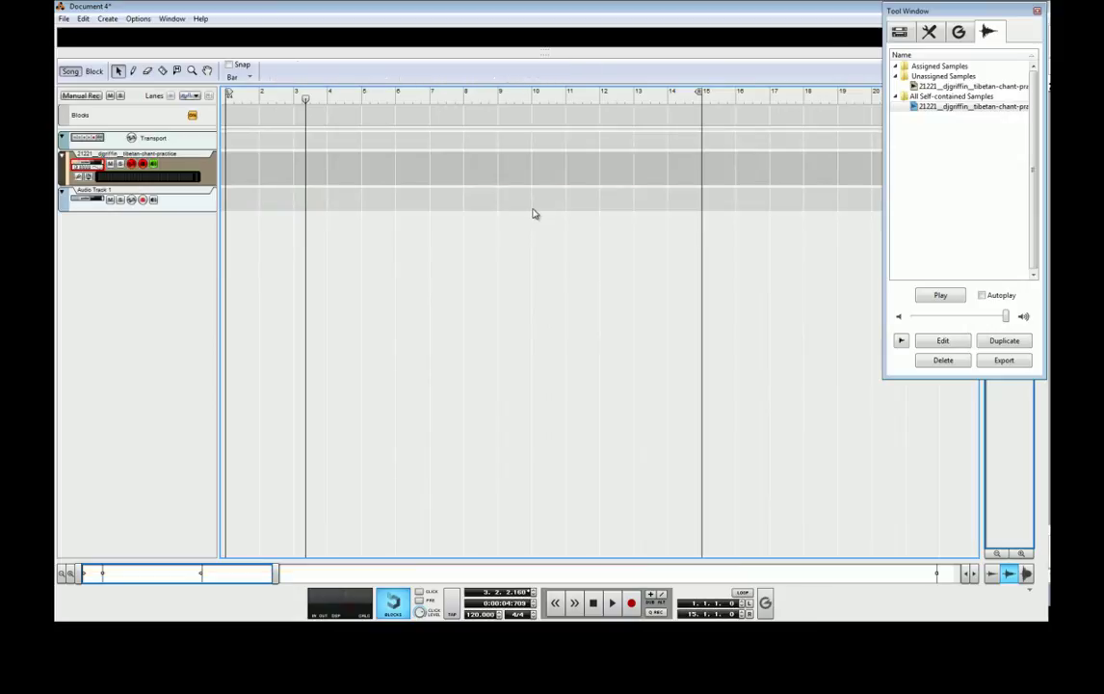
Add an NN-XT Advanced Sampler to the rack and unfold its remote editor
key(F6)
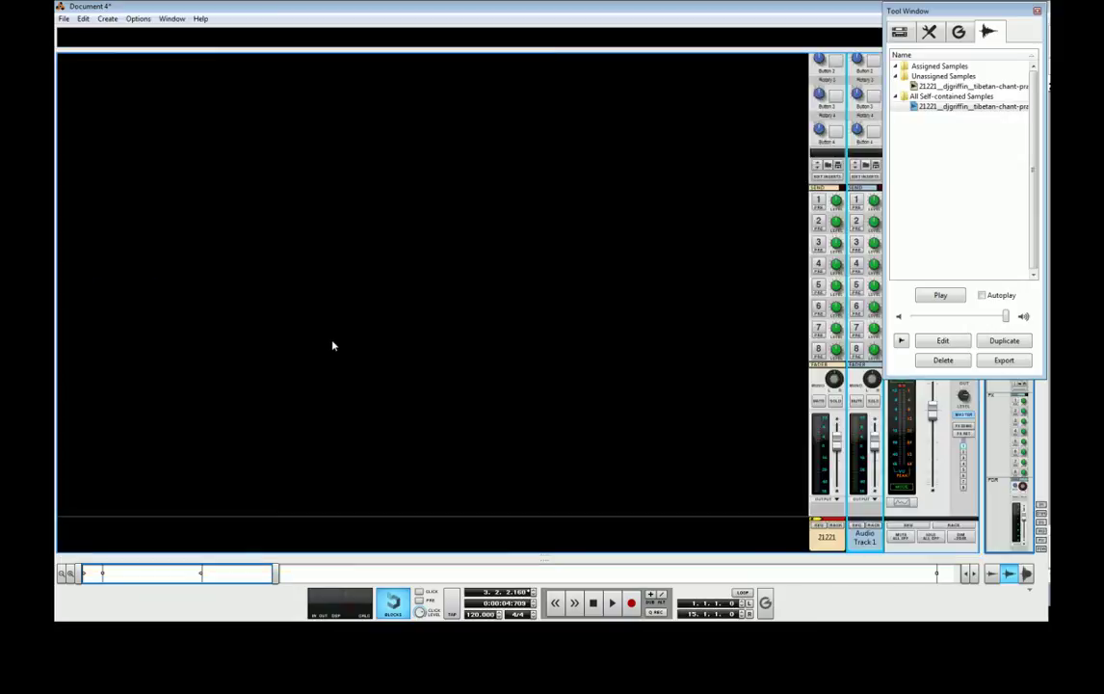
right_click(331, 342)
mouse_move(385, 405)
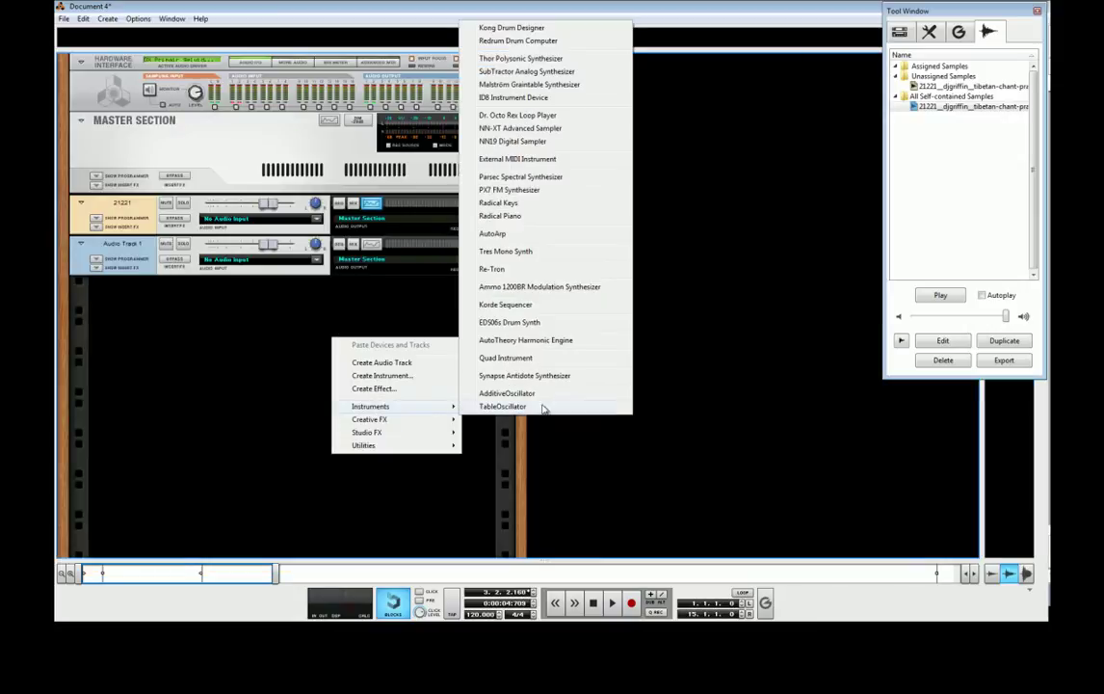
click(521, 129)
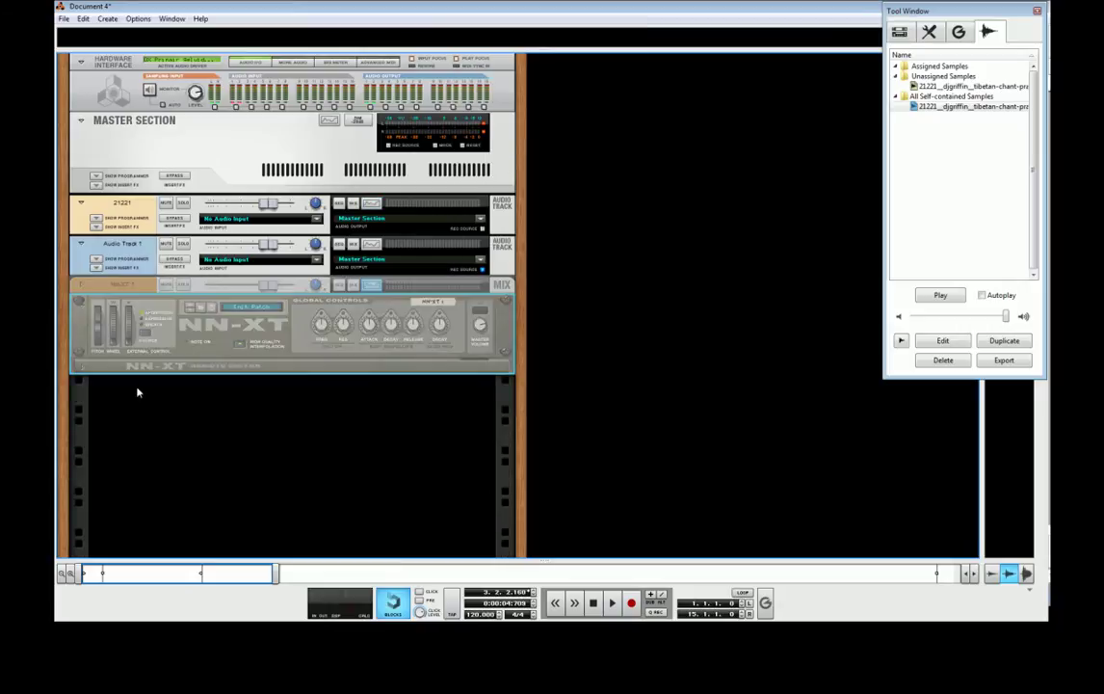
click(82, 368)
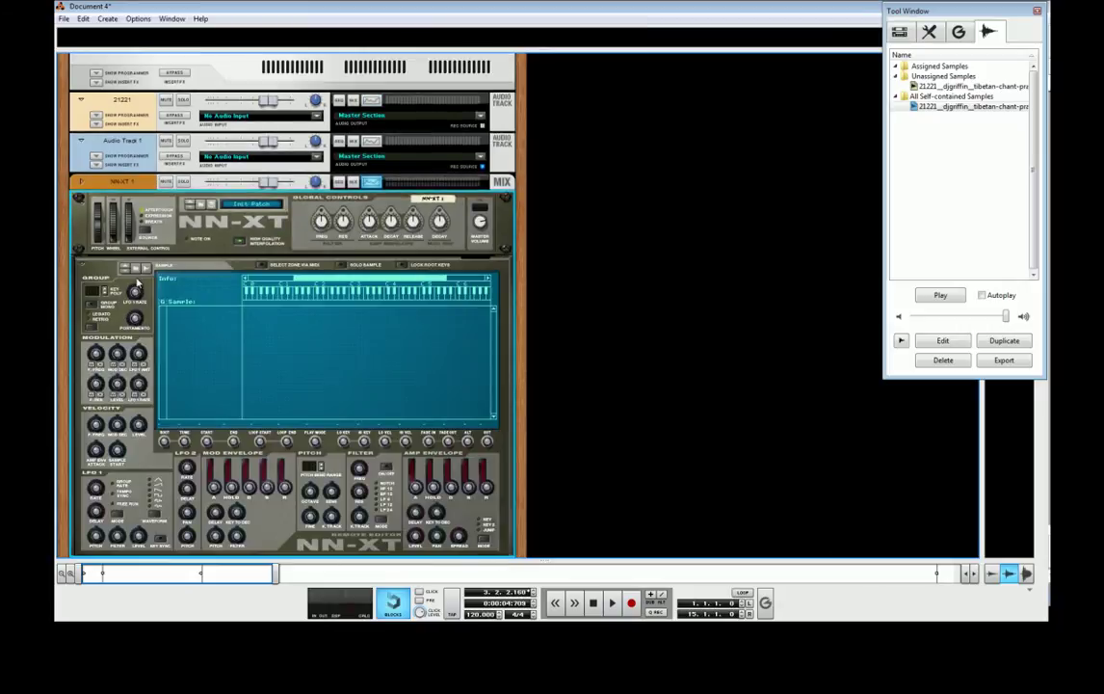
Load the bounced chant sample from the song's self-contained samples into the NN-XT
click(137, 269)
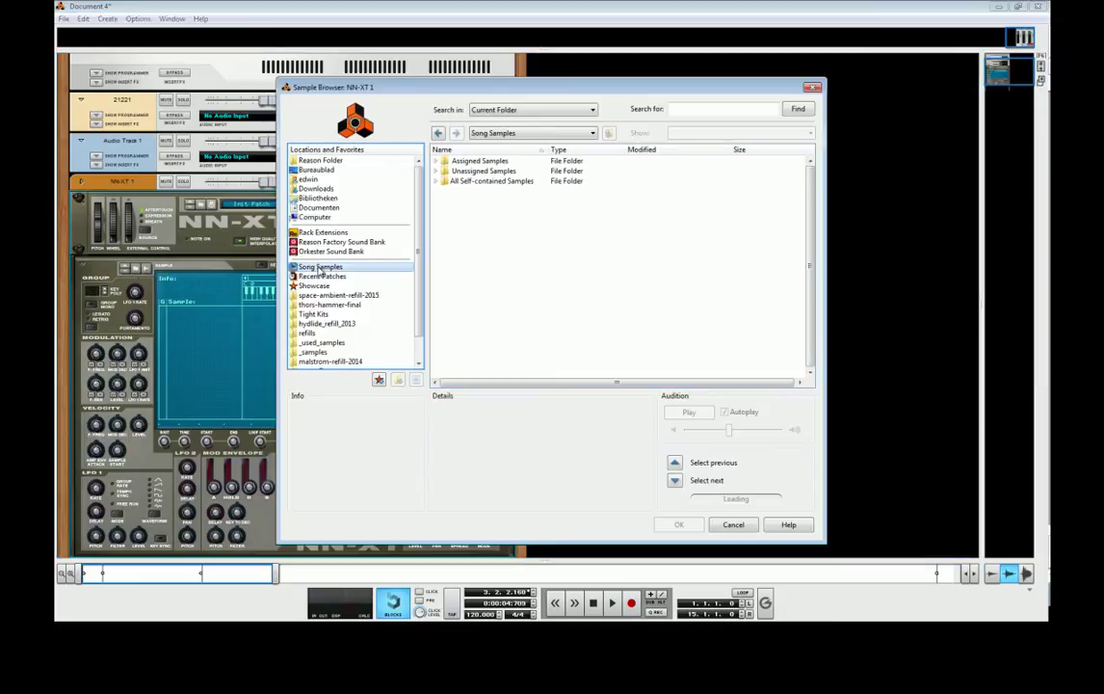
double_click(456, 182)
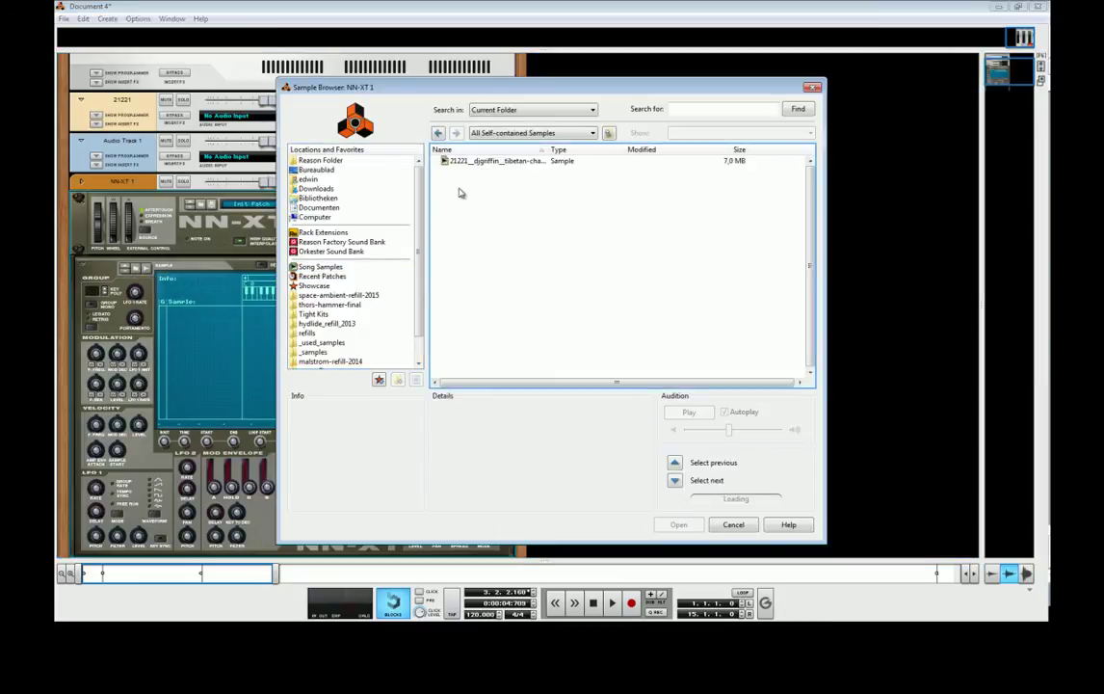
click(466, 161)
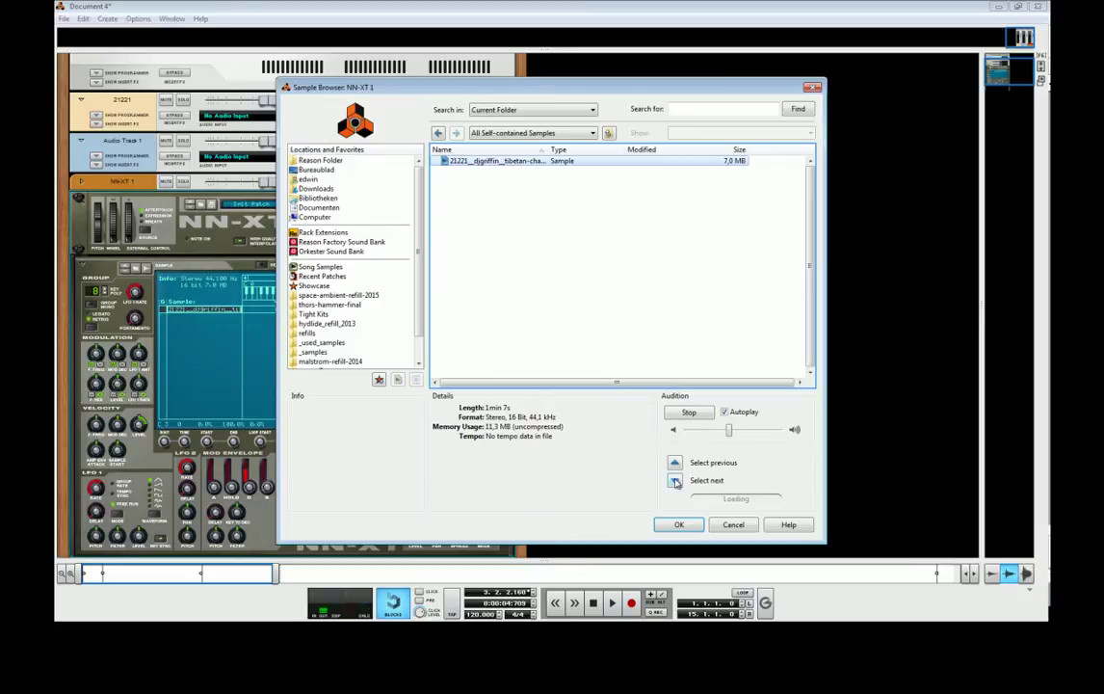
click(677, 524)
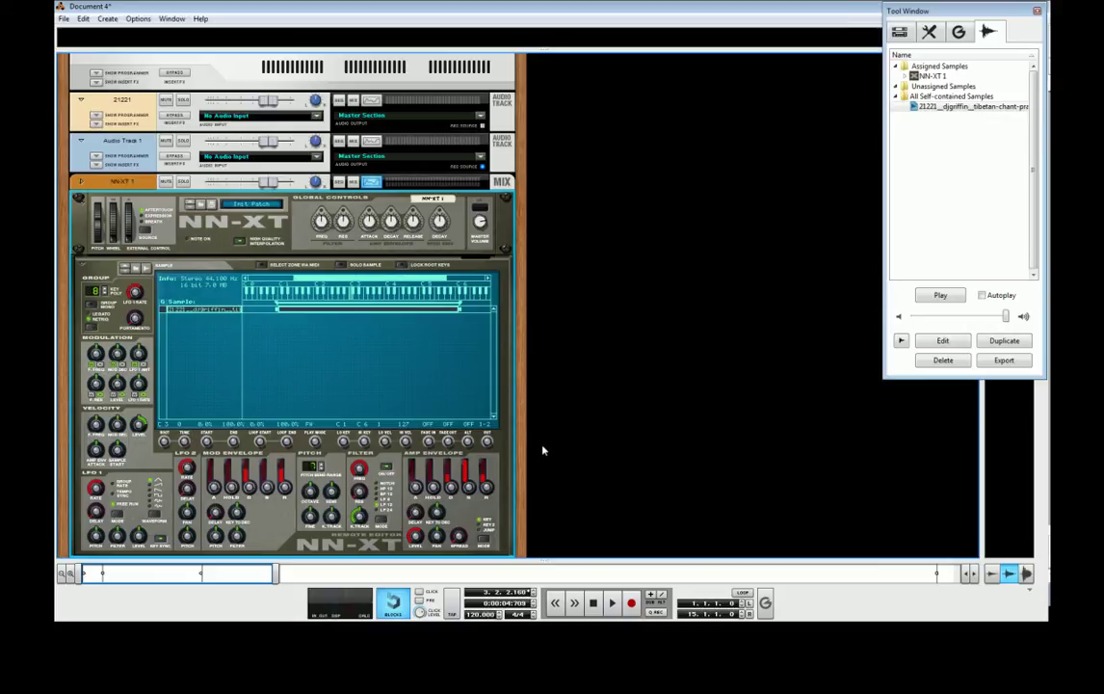
Set the amp envelope level of the NN-XT's chant zone to 8.5 dB
key(F7)
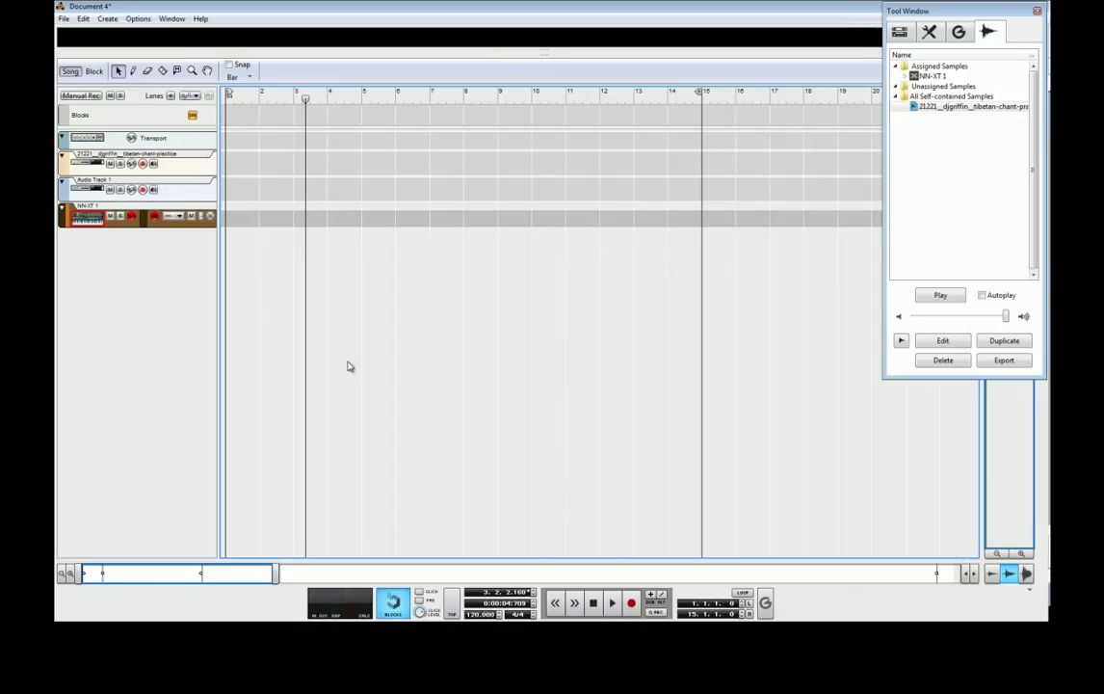
key(F6)
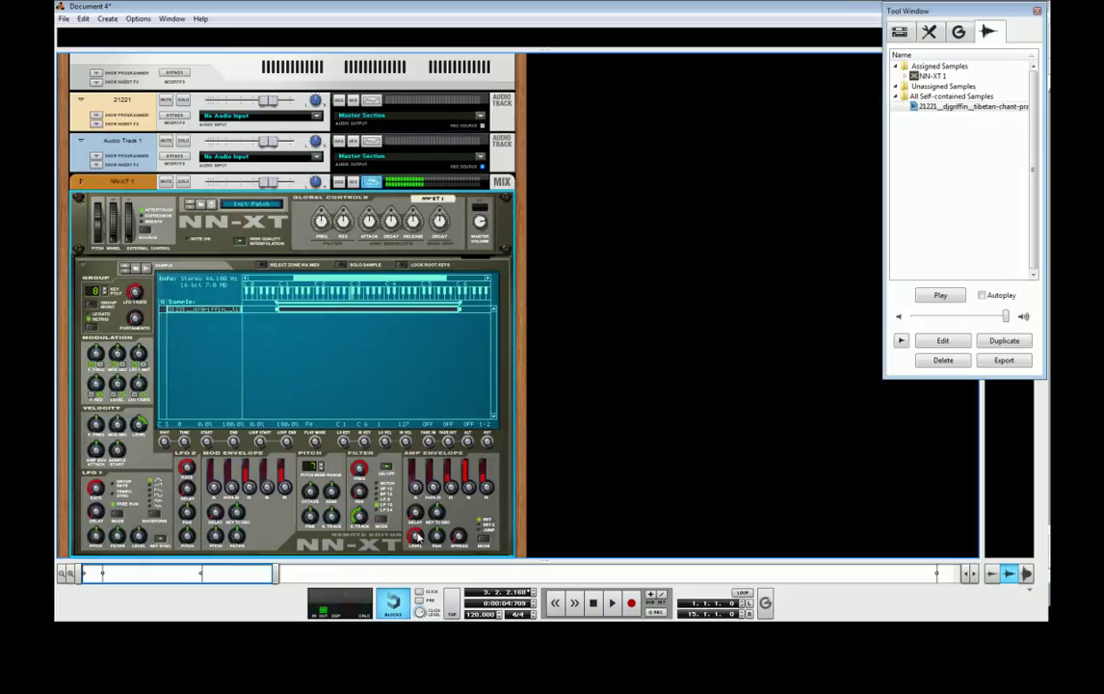
drag(417, 523, 416, 538)
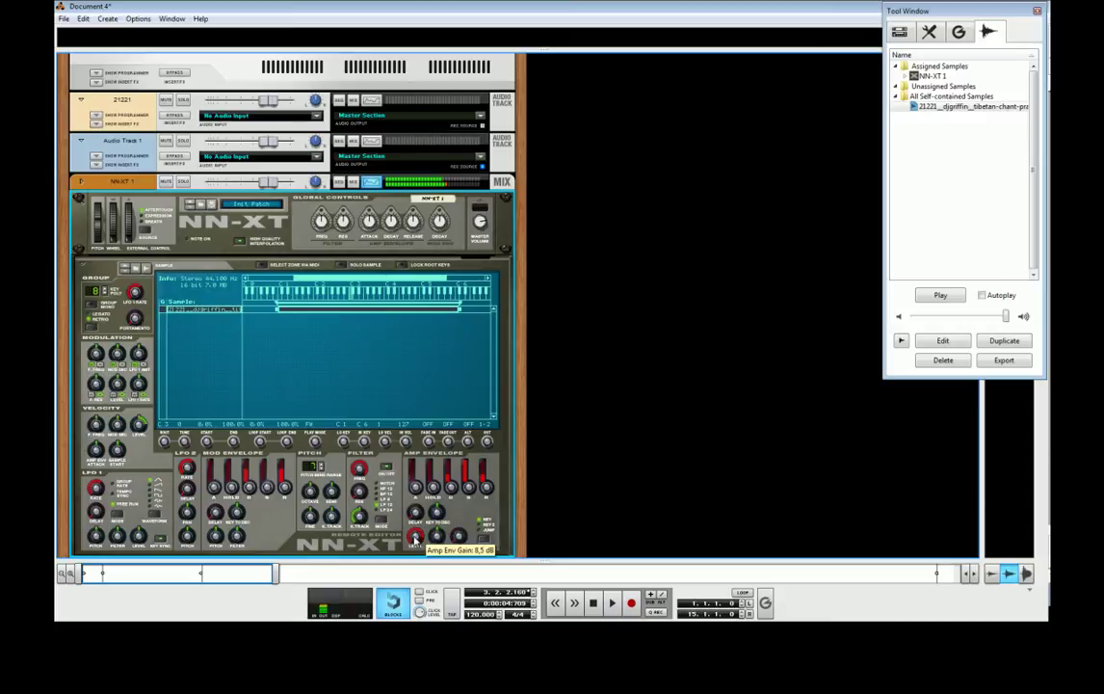
key(F7)
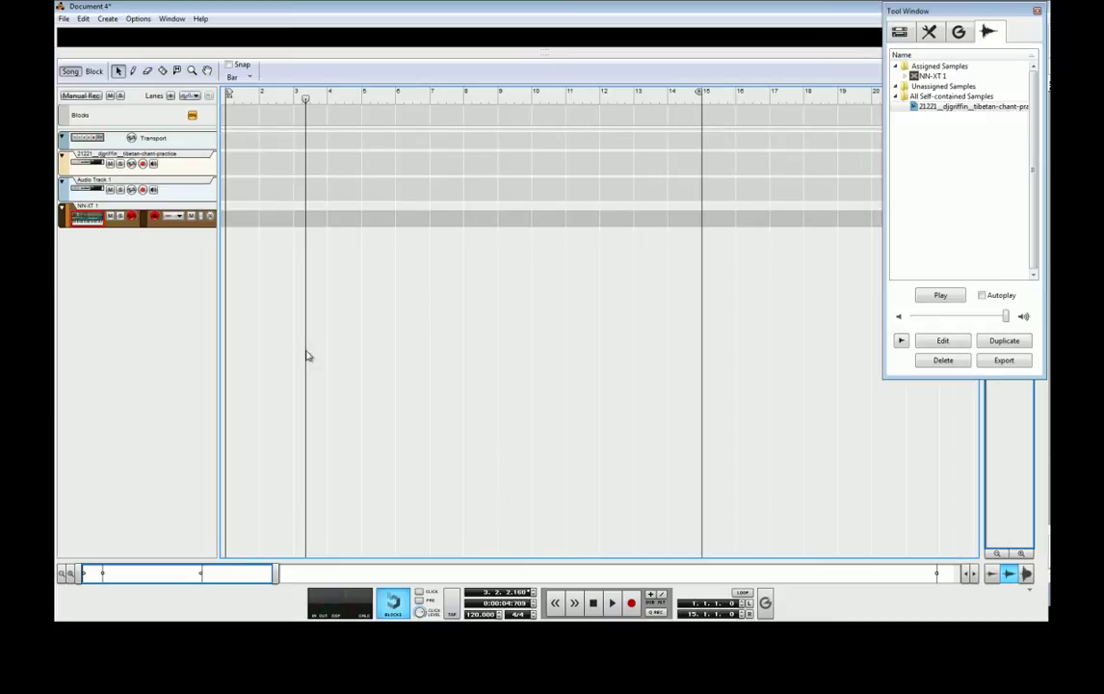
key(F6)
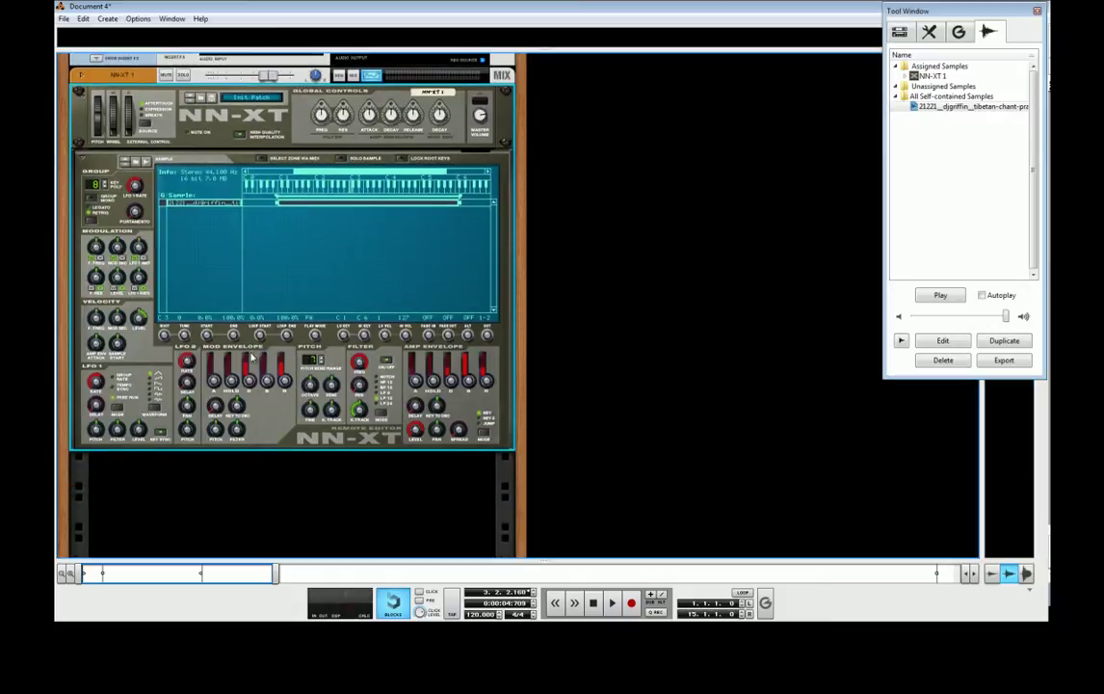
Import the original Tibetan chant AIFF recording from the Downloads folder and show it in the sequencer
click(63, 18)
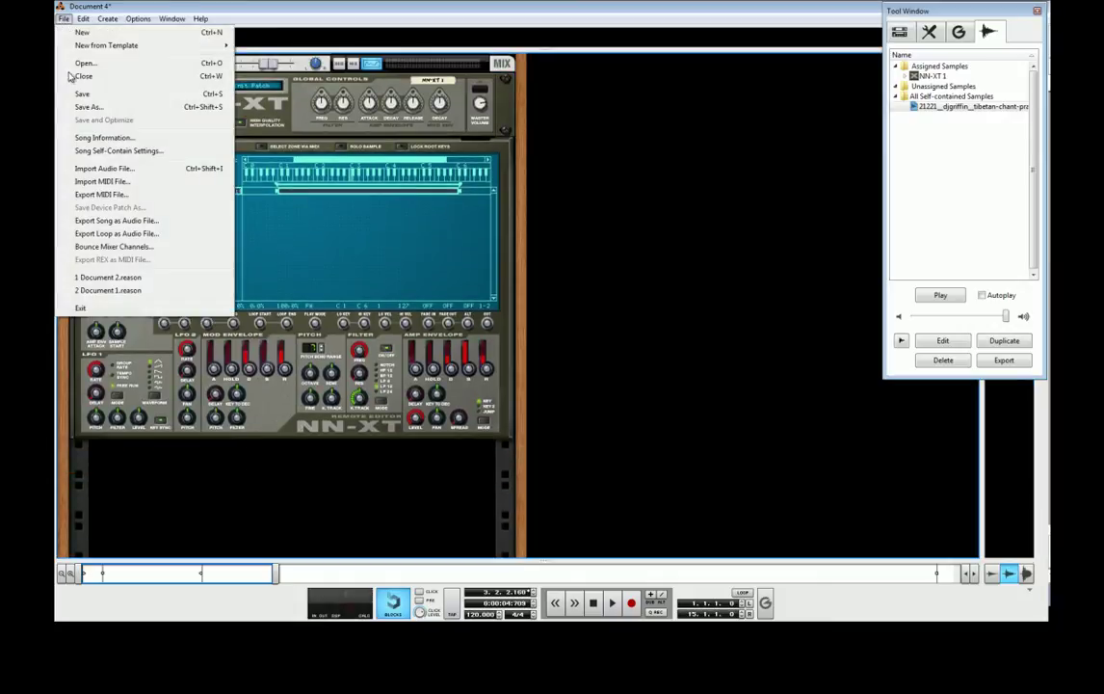
click(82, 170)
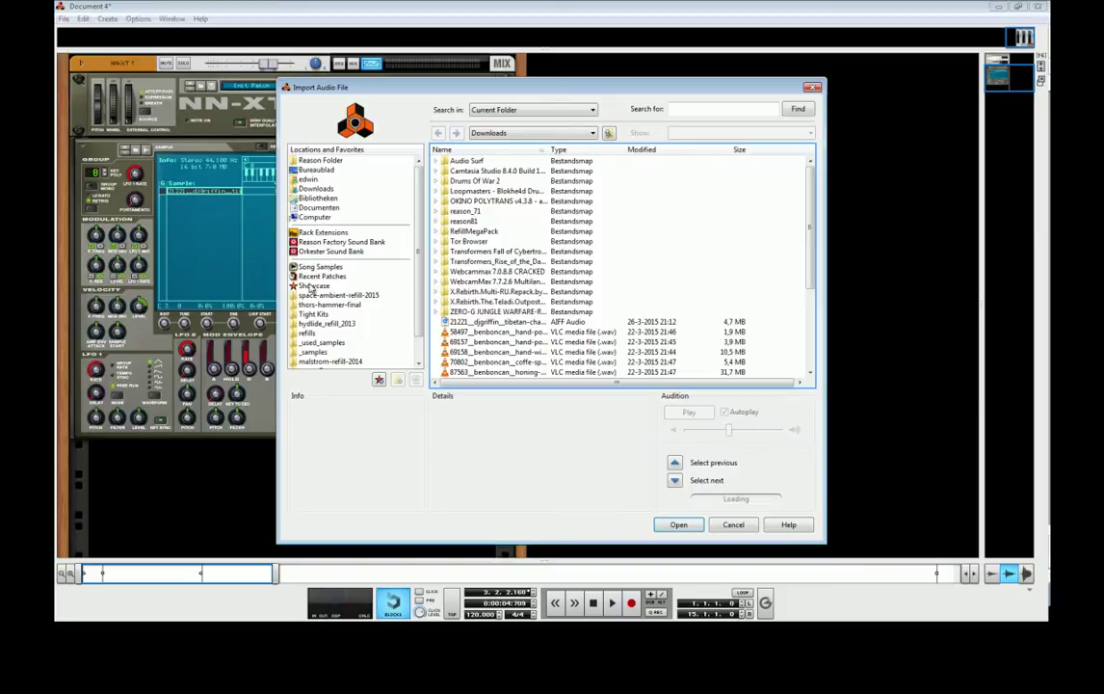
click(461, 323)
double_click(460, 324)
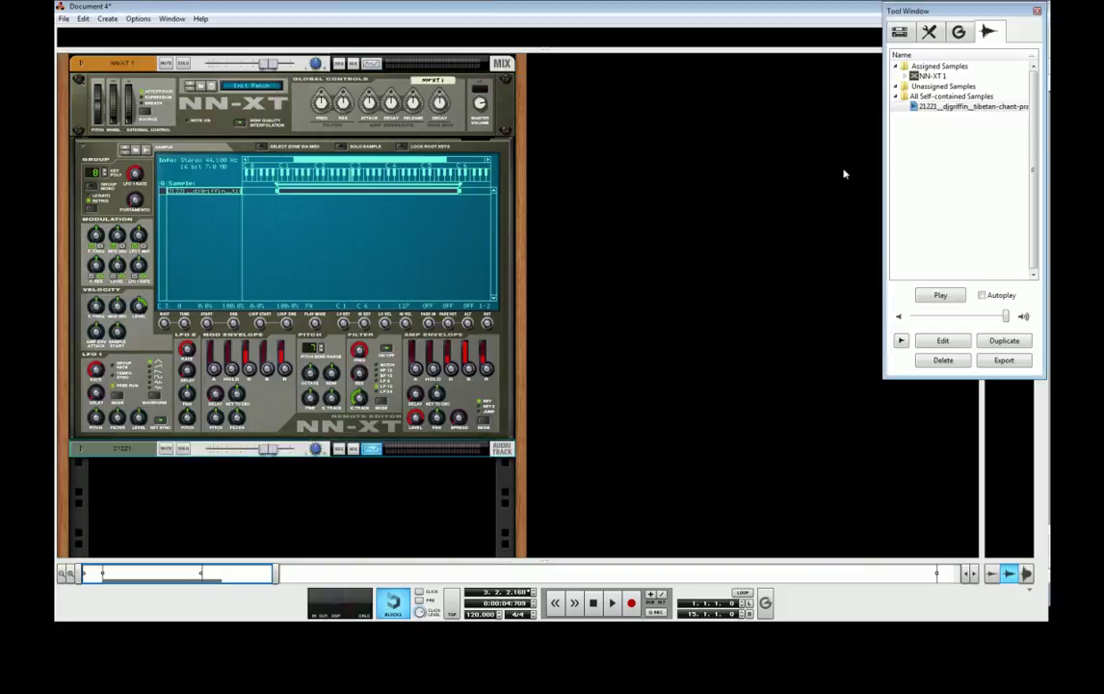
key(F7)
Open the newly imported chant clip for slice editing and bounce it to a new sample
double_click(516, 253)
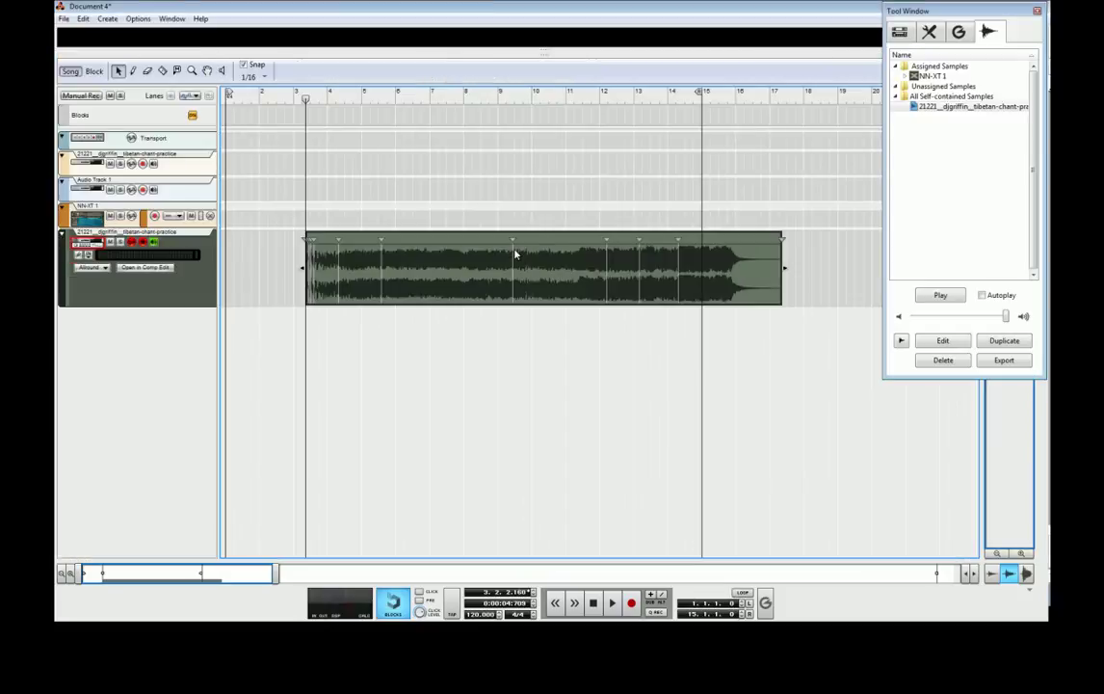
right_click(645, 244)
mouse_move(690, 390)
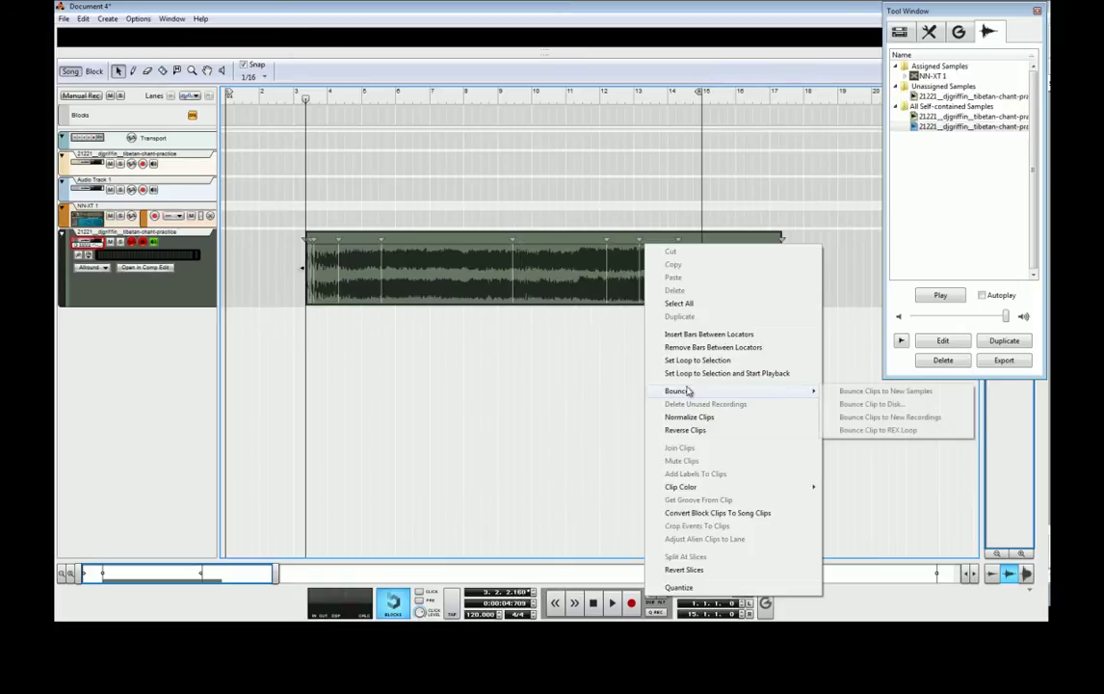
click(872, 391)
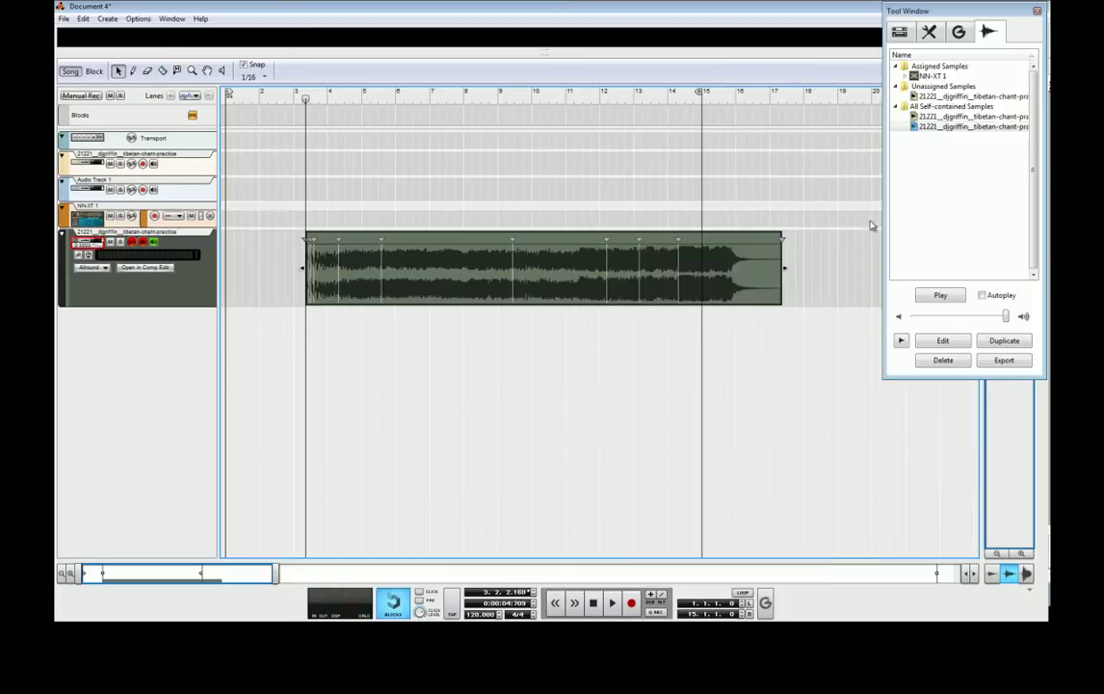
Load the 2.8 MB bounced chant sample into the NN-XT as a second zone
key(F6)
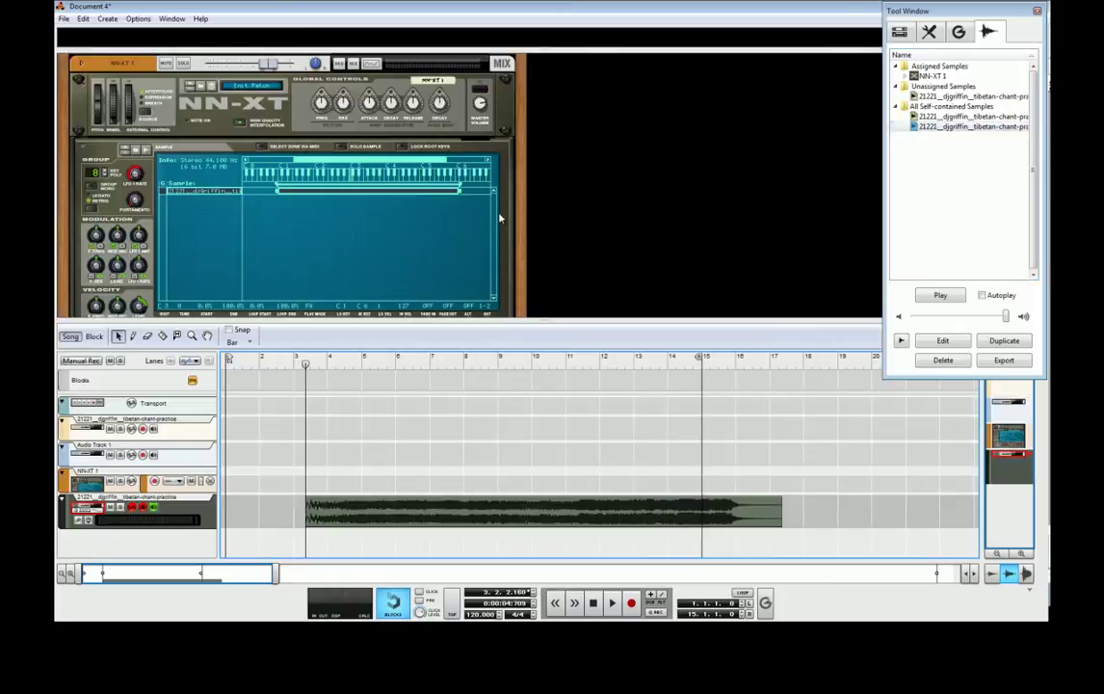
scroll(424, 231, down, 5)
scroll(289, 217, up, 3)
scroll(186, 195, down, 1)
scroll(193, 183, up, 3)
click(137, 147)
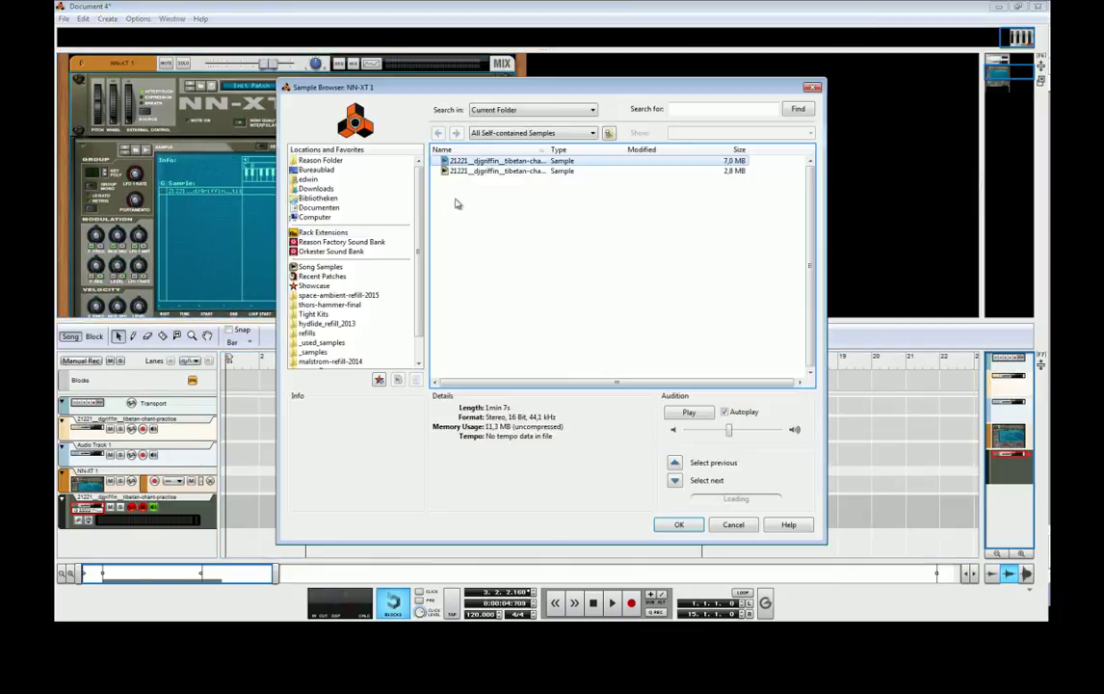
click(462, 170)
key(Return)
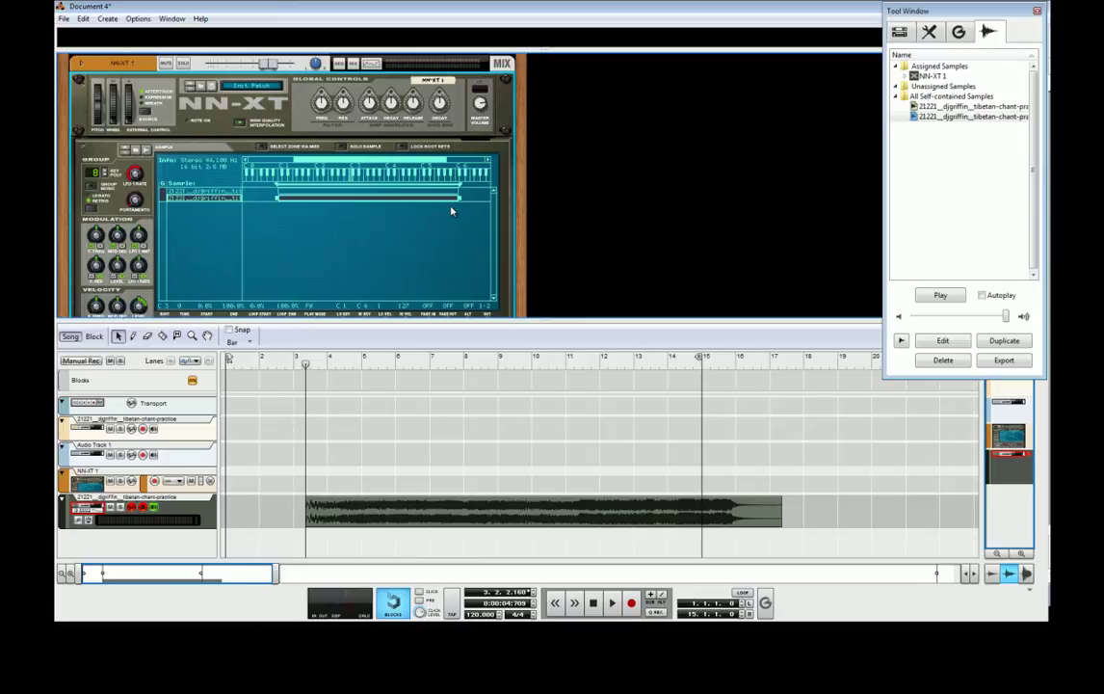
Select the NN-XT track and pan the sampler's first chant zone to the left
click(144, 489)
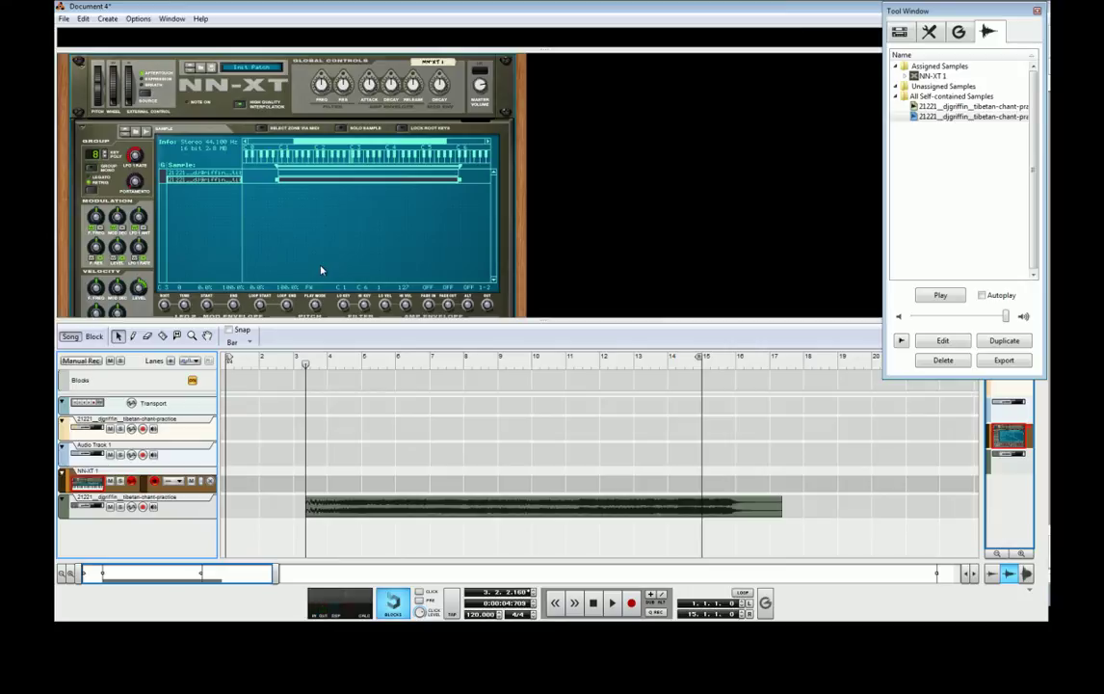
key(F7)
key(F6)
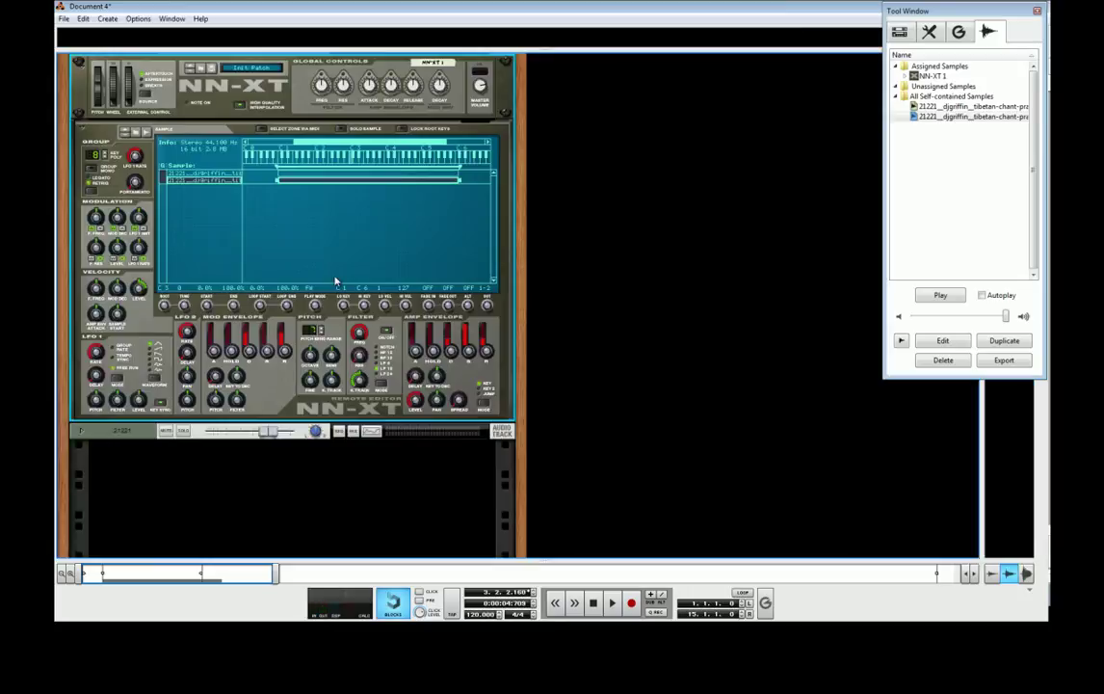
click(193, 173)
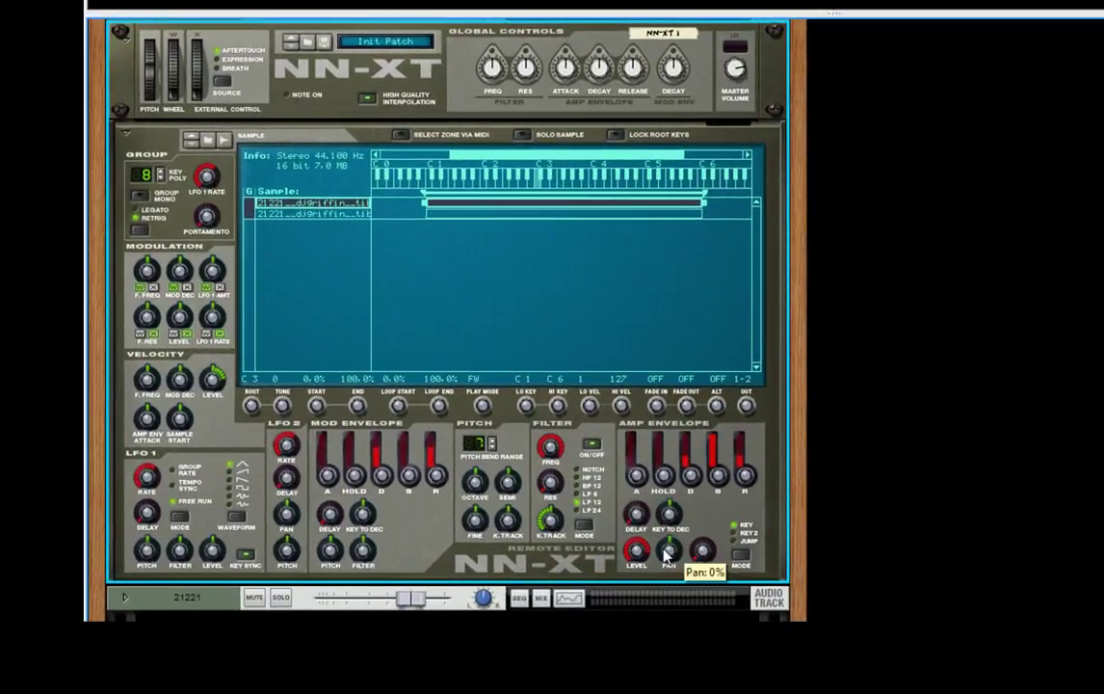
drag(668, 563, 668, 568)
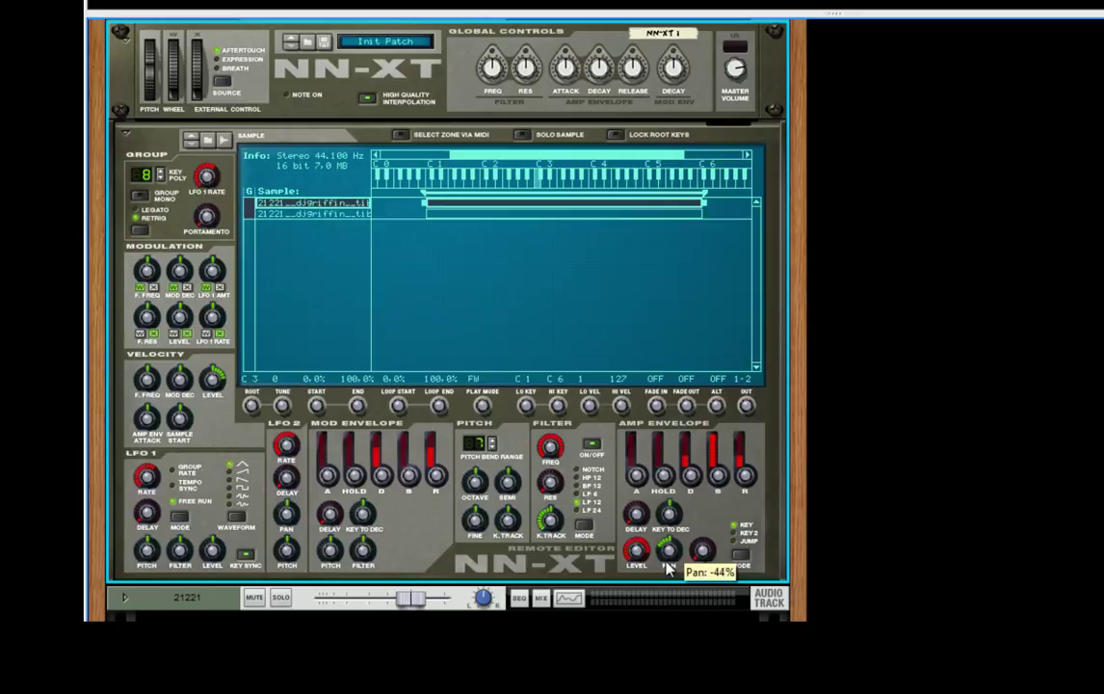
Copy the first chant zone, paste it as a third zone, and raise the pasted zone's fine tuning
right_click(330, 205)
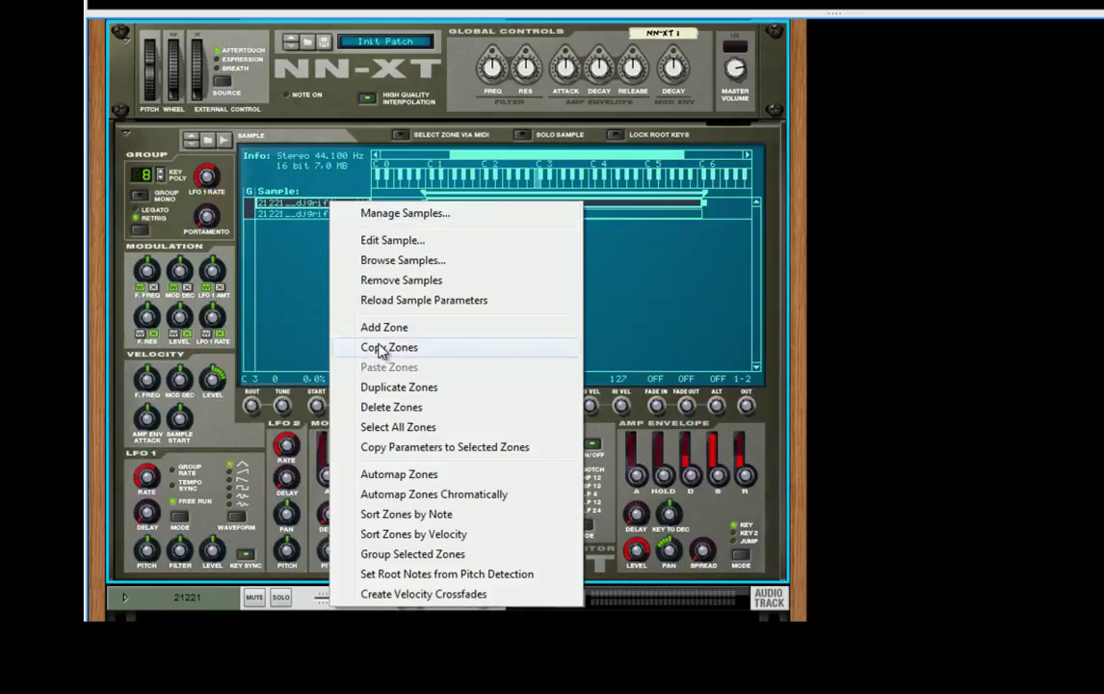
click(383, 349)
click(350, 276)
right_click(350, 274)
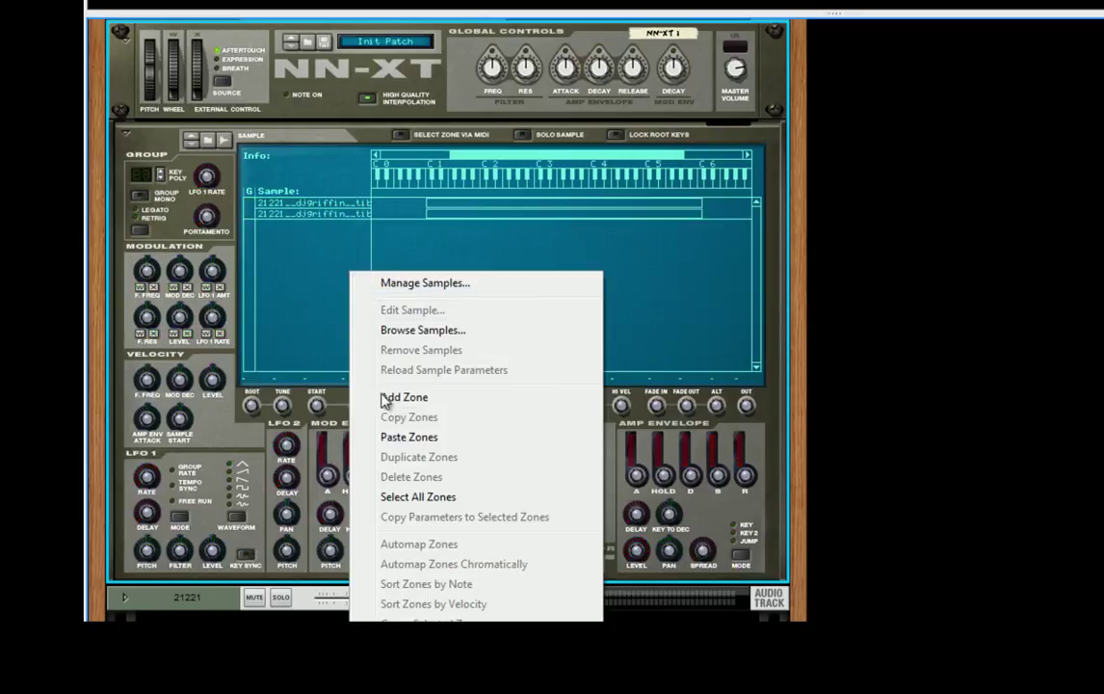
click(396, 436)
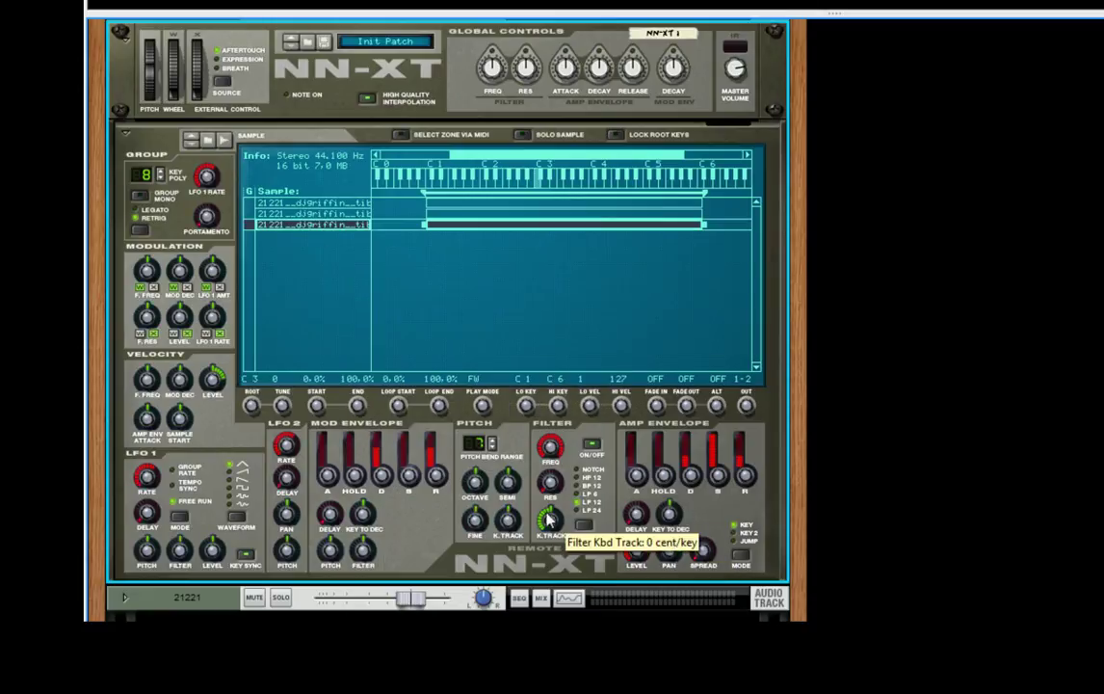
drag(478, 521, 482, 500)
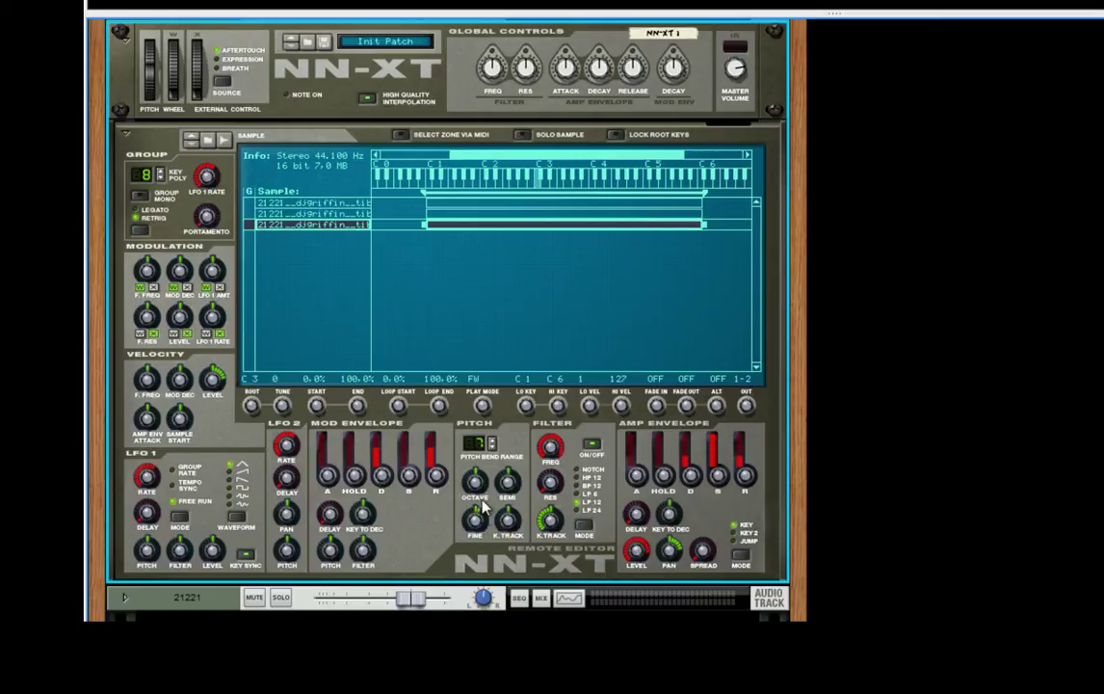
Adjust the amp envelope level of all three chant zones together and clear the zone selection
click(327, 213)
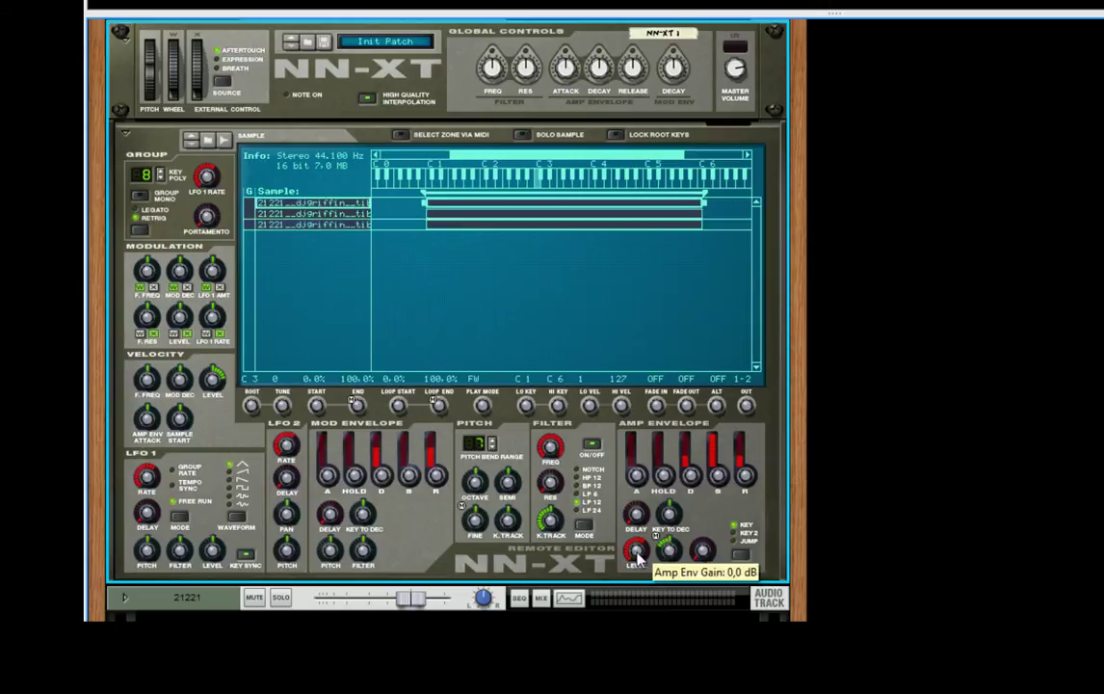
drag(639, 556, 643, 553)
click(352, 243)
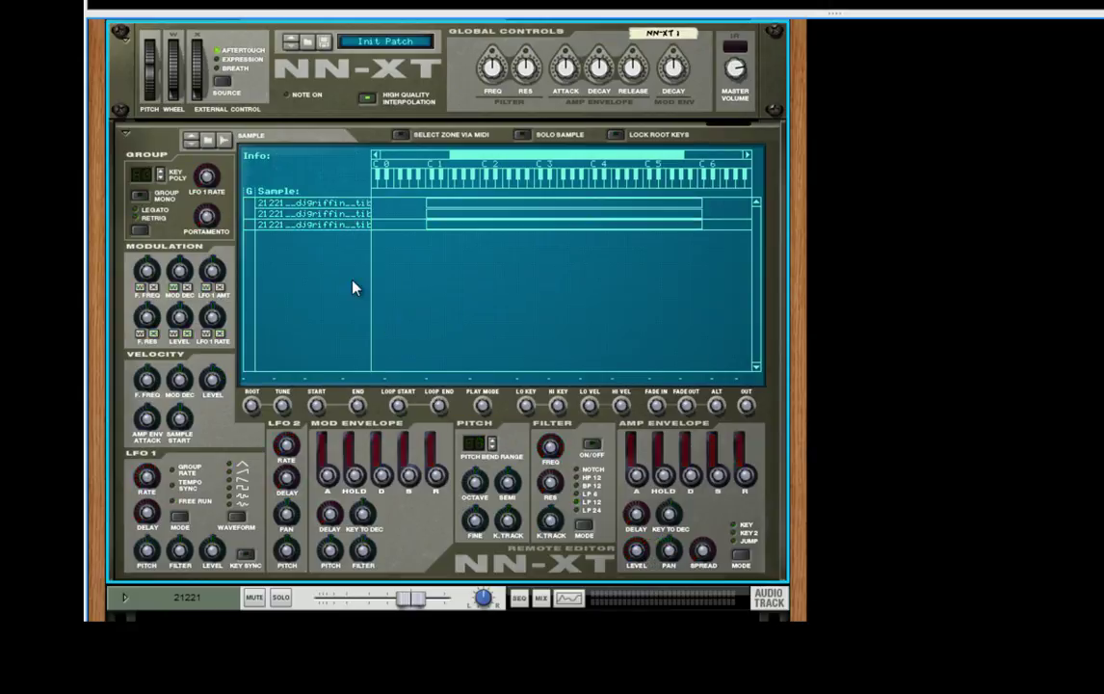
Select all three chant zones and set their play mode to FW-BW
drag(256, 206, 253, 233)
mouse_move(481, 406)
mouse_down()
mouse_move(497, 377)
mouse_move(485, 410)
mouse_up()
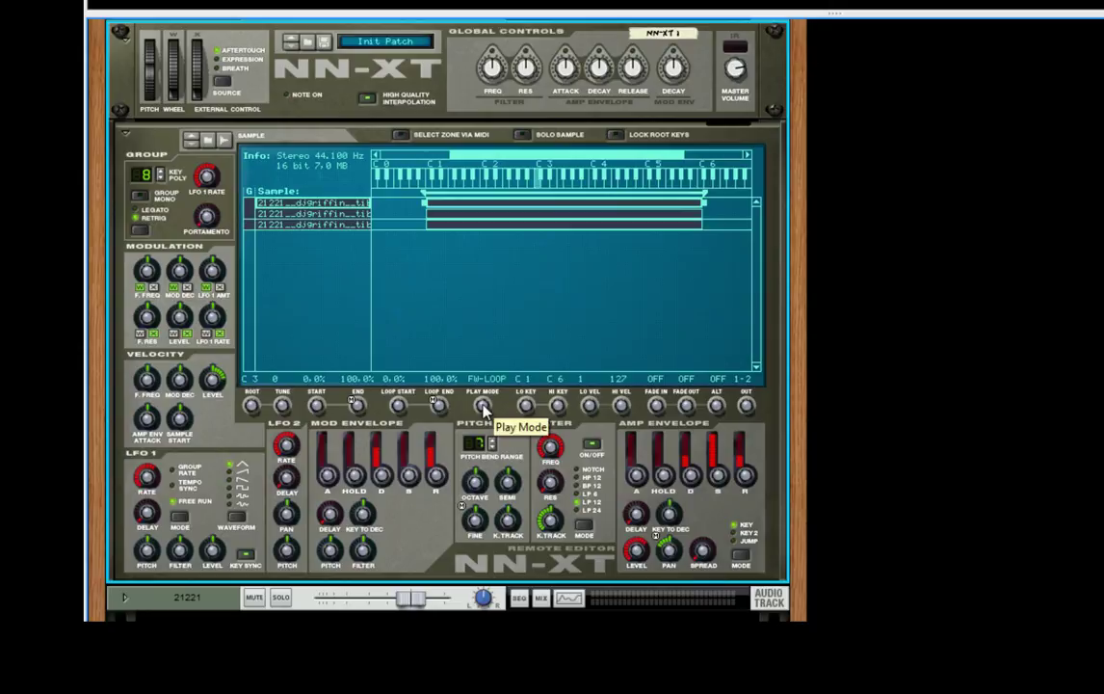
drag(484, 408, 503, 393)
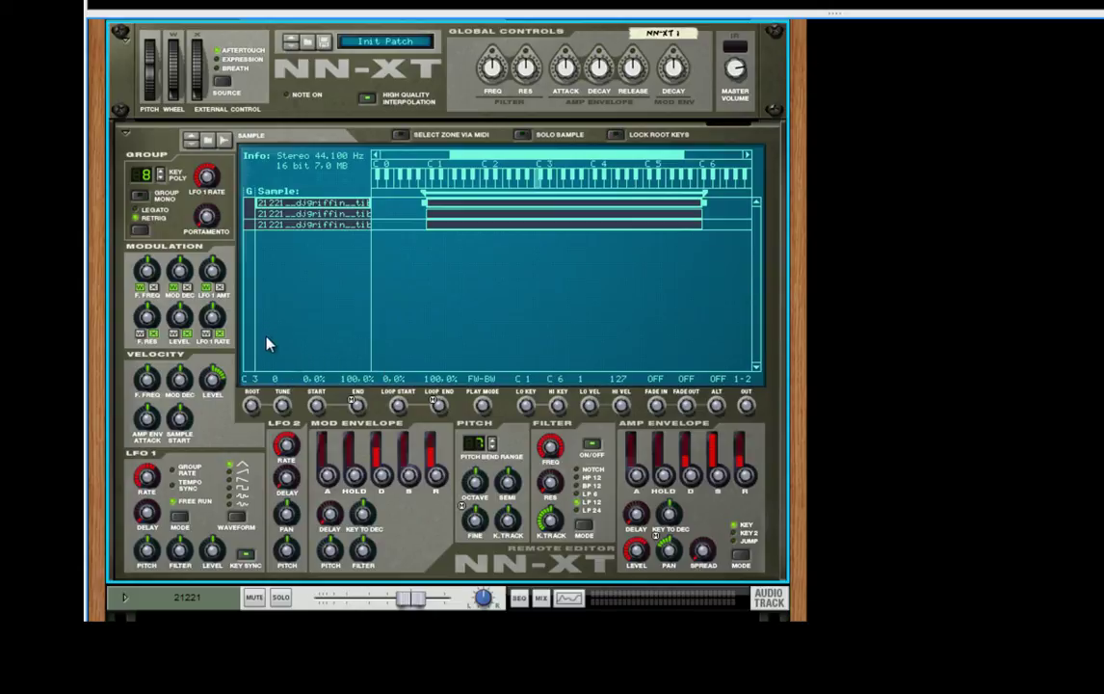
Add an RPG-8 Monophonic Arpeggiator to the NN-XT sampler
right_click(224, 314)
mouse_move(339, 205)
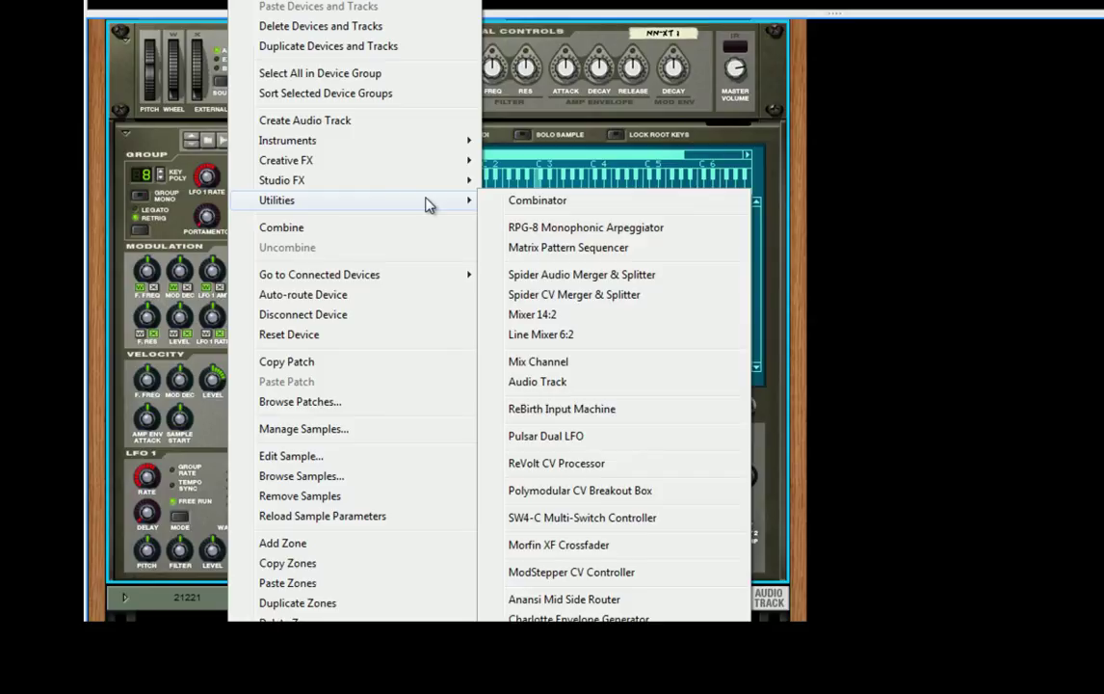
click(507, 227)
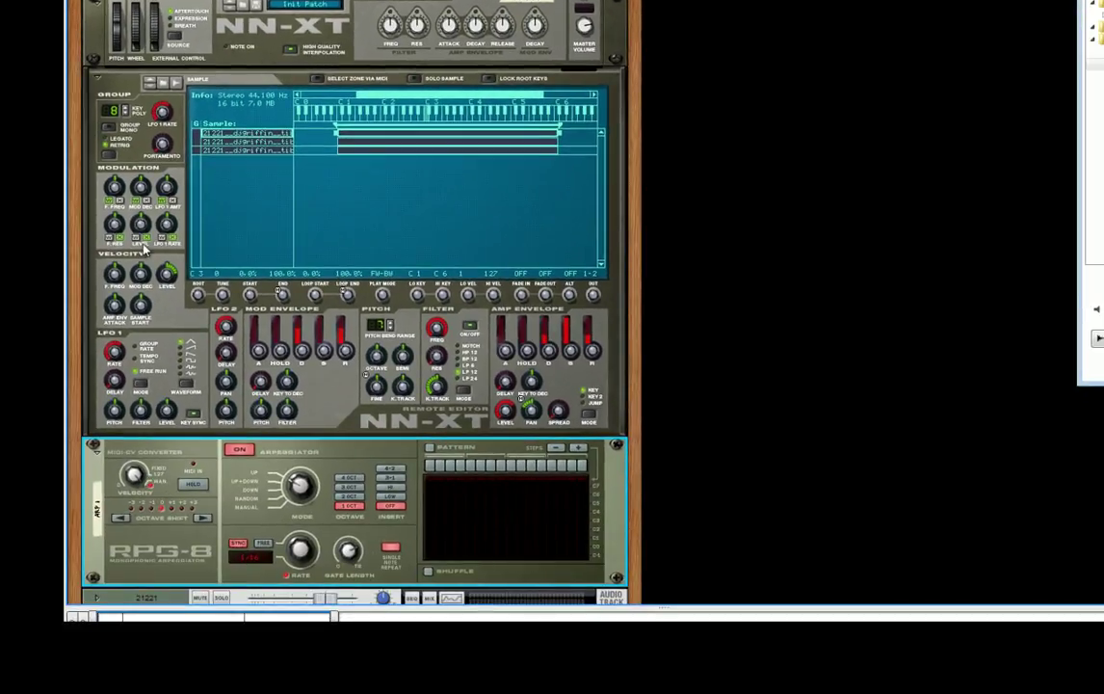
Raise the velocity control of sample start for the chant zones and vary the RPG-8 velocity to test it
click(147, 279)
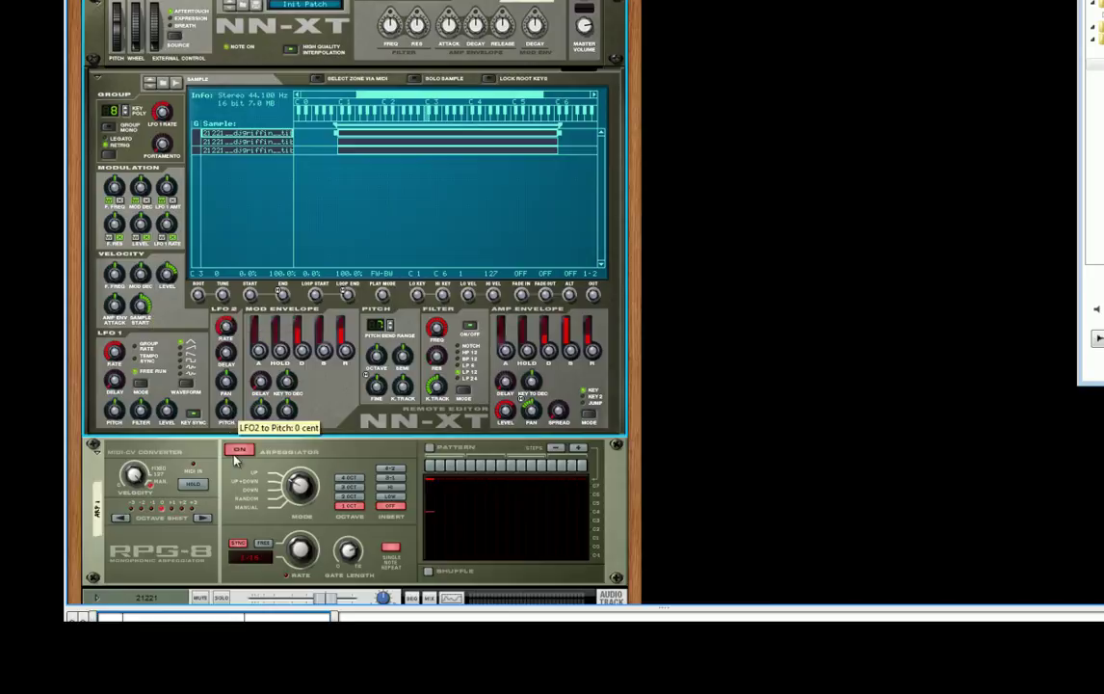
click(138, 485)
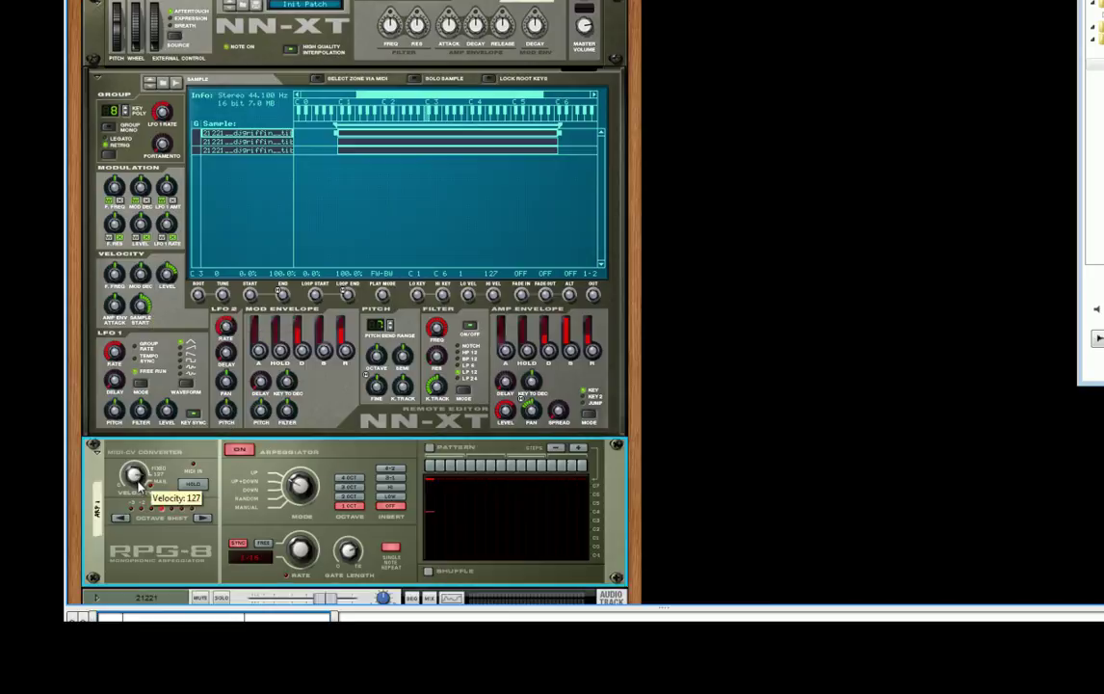
drag(137, 485, 134, 520)
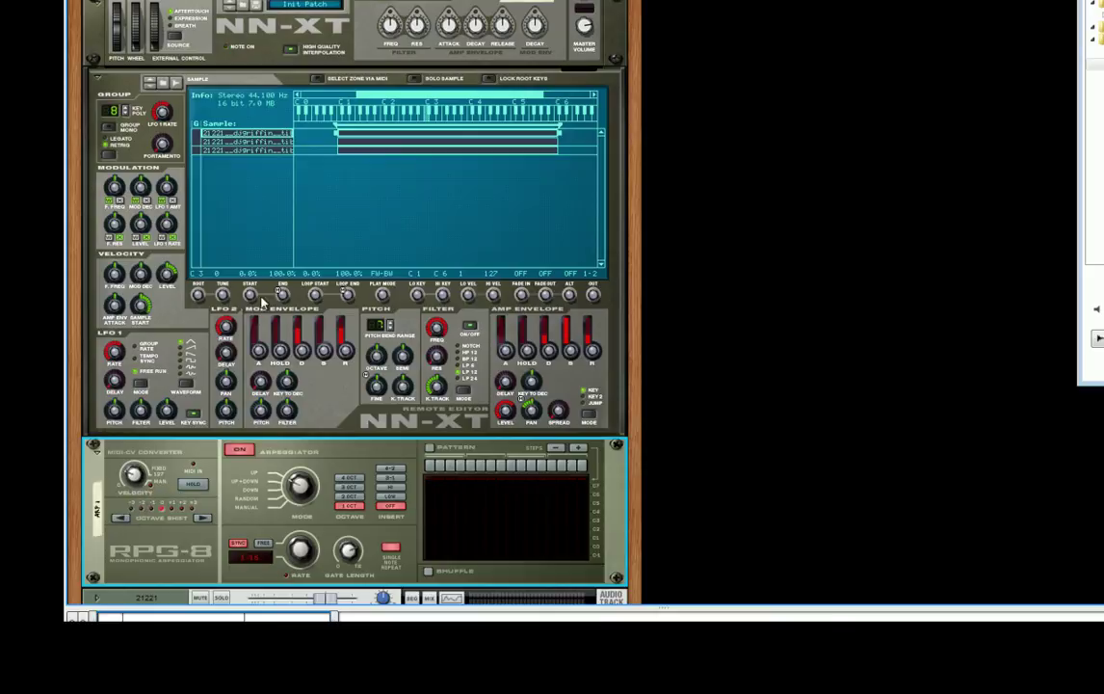
Set the sample start of the chant zones to 6.0% and adjust their amp envelope release
drag(246, 295, 255, 291)
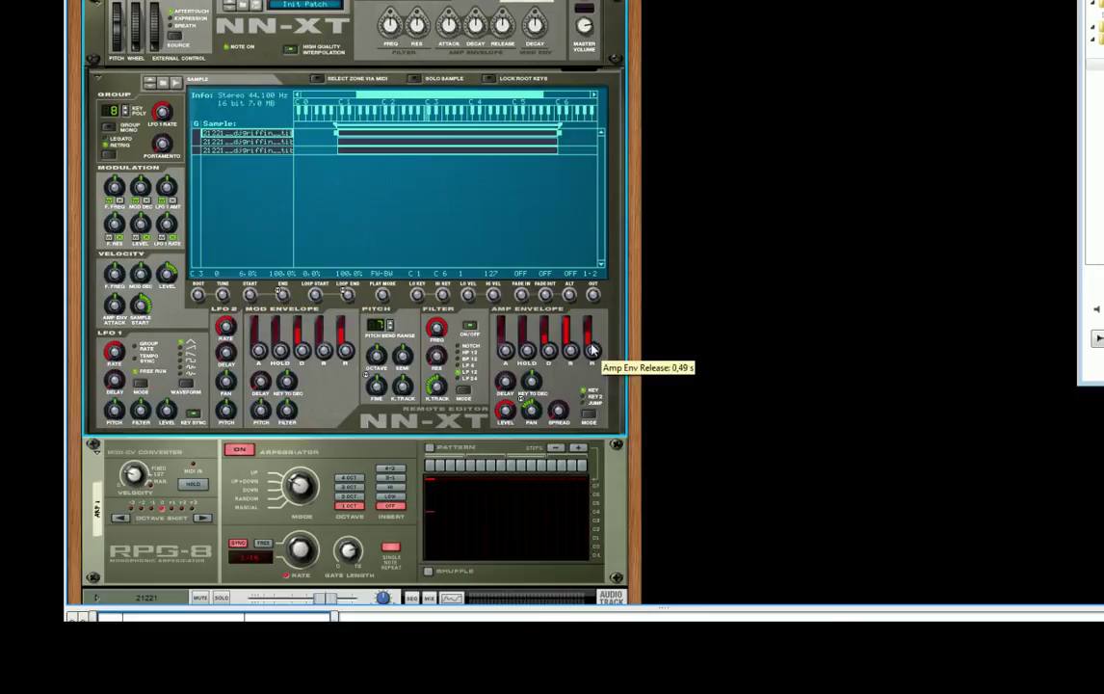
drag(591, 345, 591, 343)
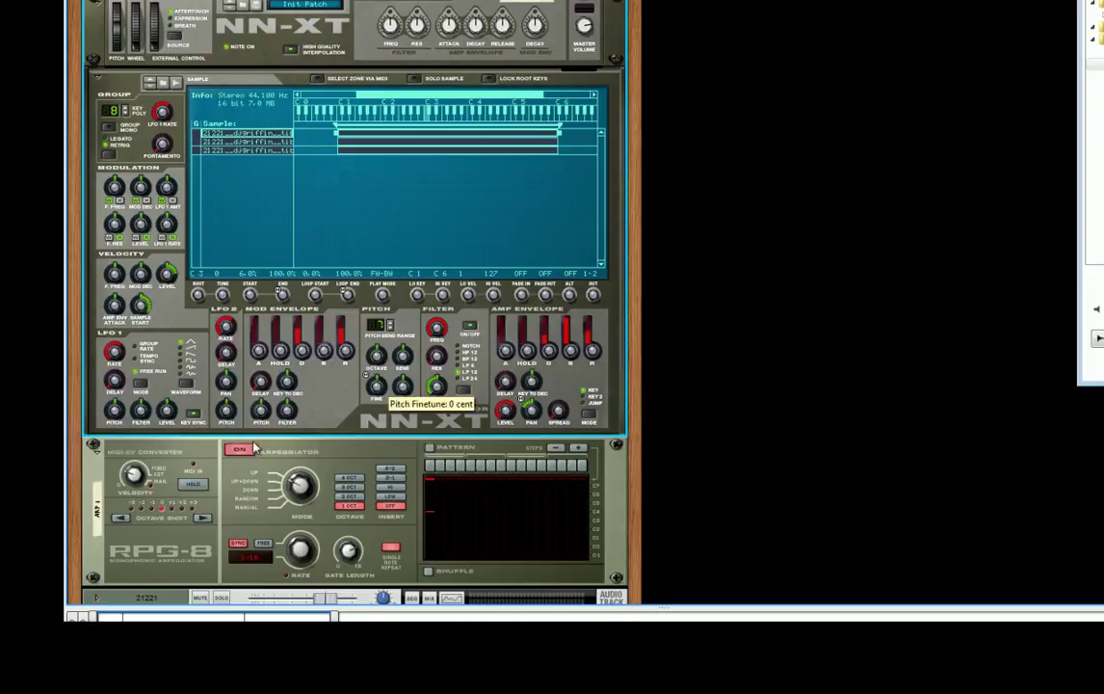
Set the arpeggiator's synced rate to 1/128 and sweep its velocity to move through the chant sample
click(133, 481)
mouse_move(135, 486)
mouse_down()
mouse_move(147, 442)
mouse_move(133, 482)
mouse_up()
drag(301, 549, 286, 547)
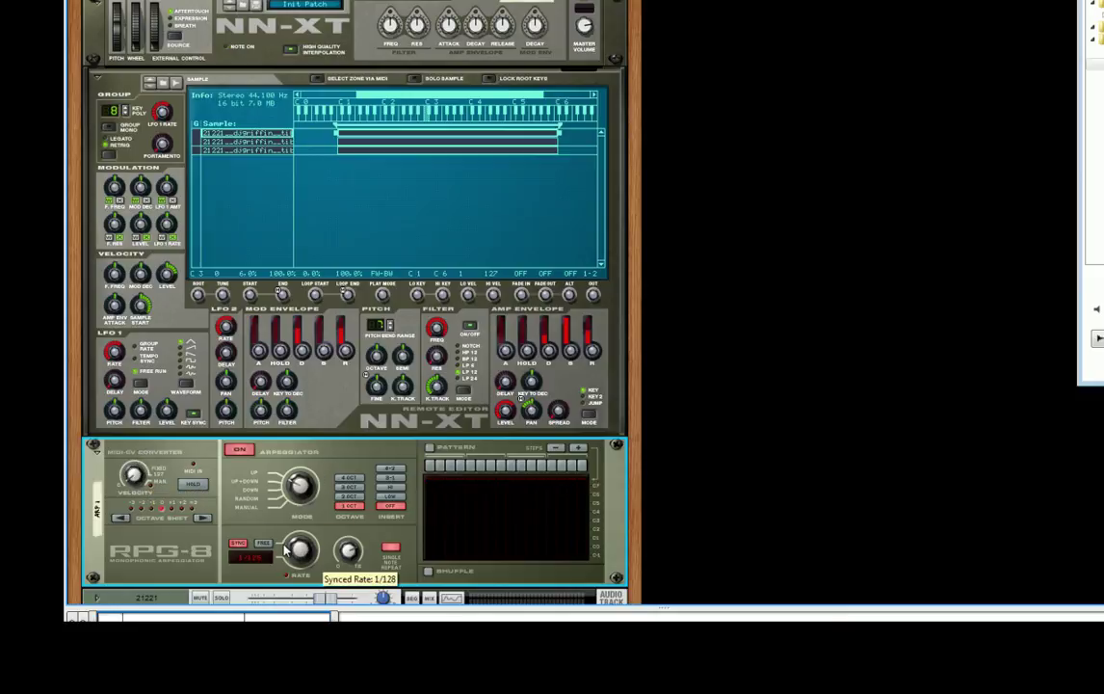
mouse_move(132, 480)
drag(132, 482, 145, 453)
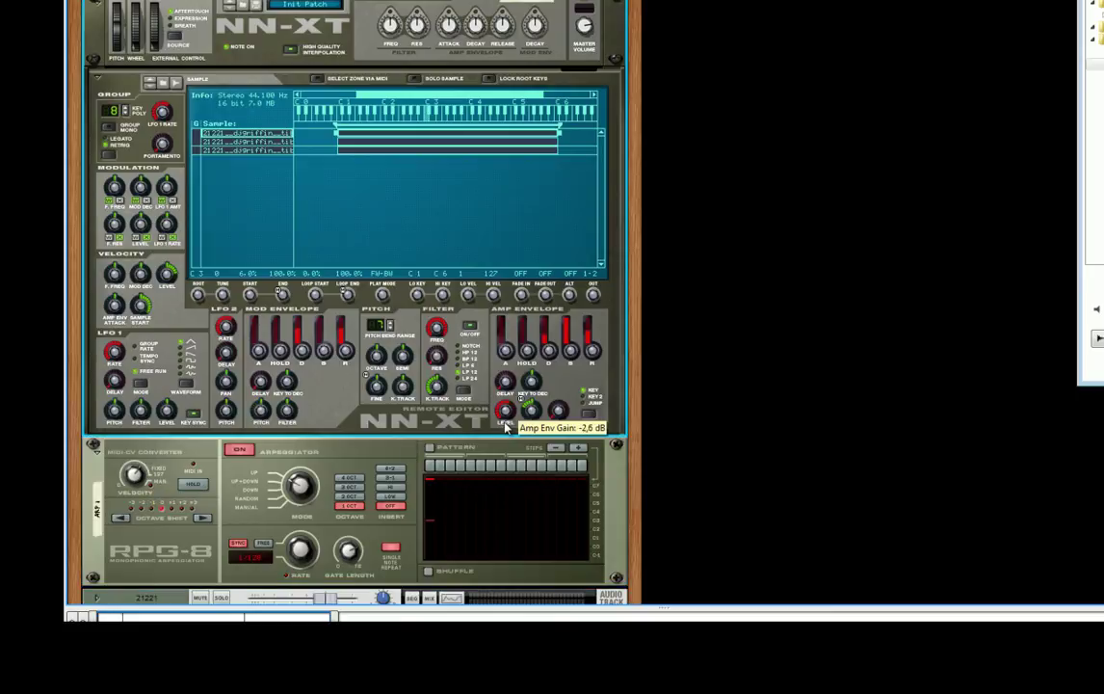
drag(140, 477, 162, 493)
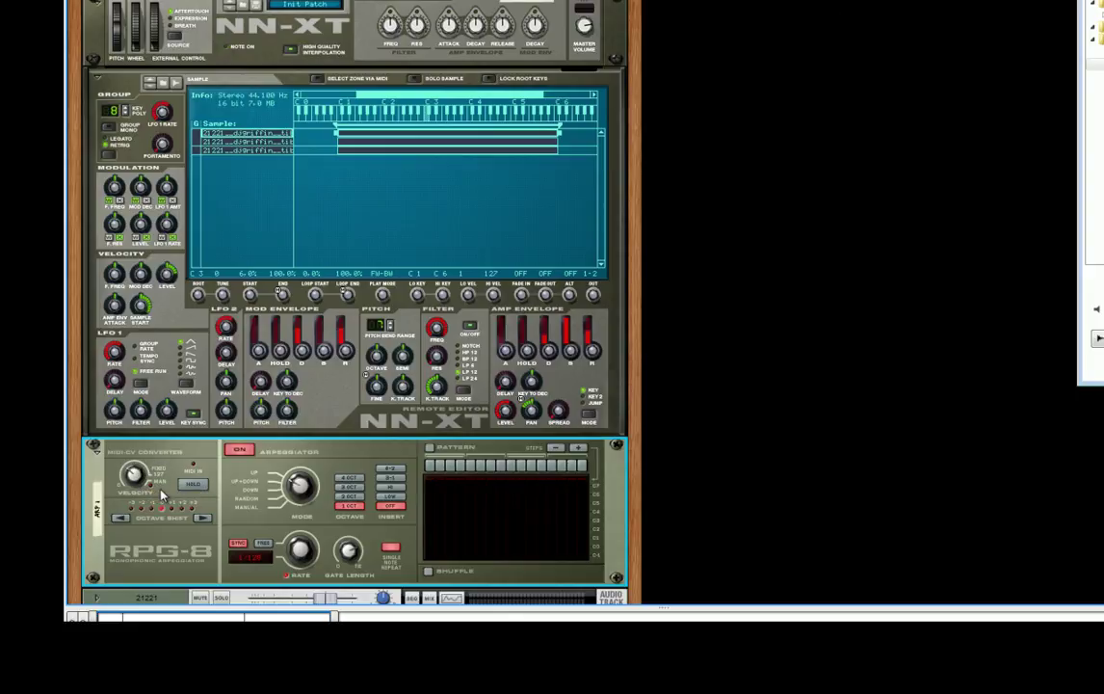